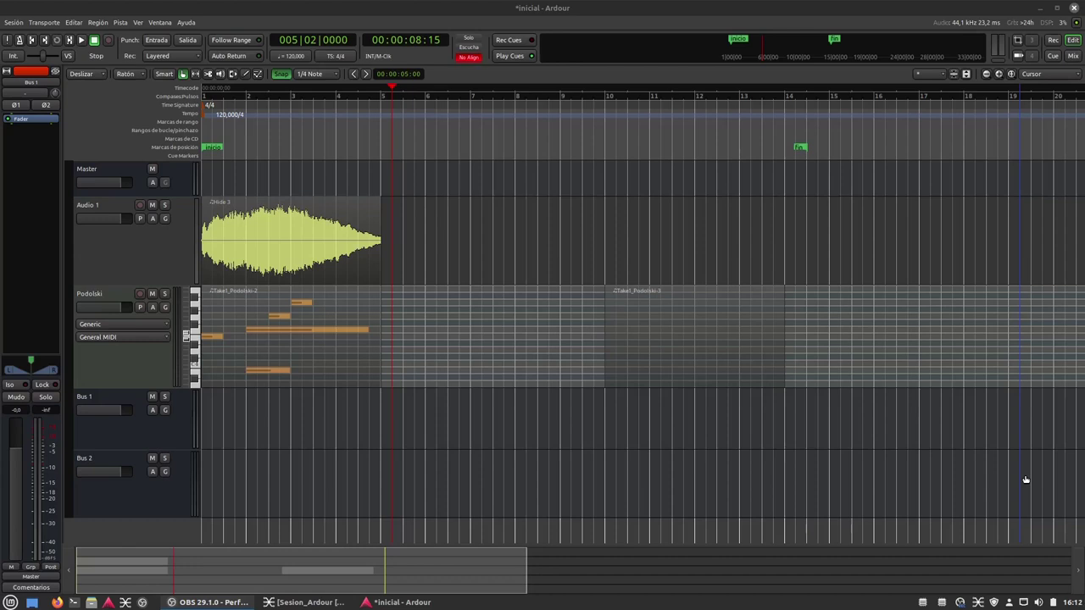
{"action": "left_click", "coordinate": [11, 602]}
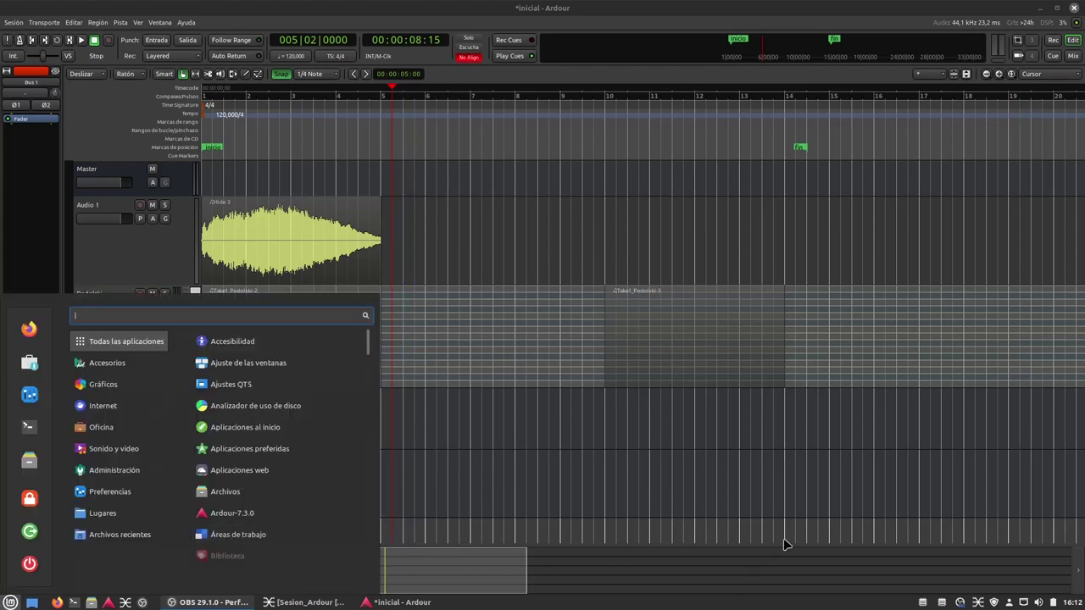
{"action": "left_click", "coordinate": [759, 12]}
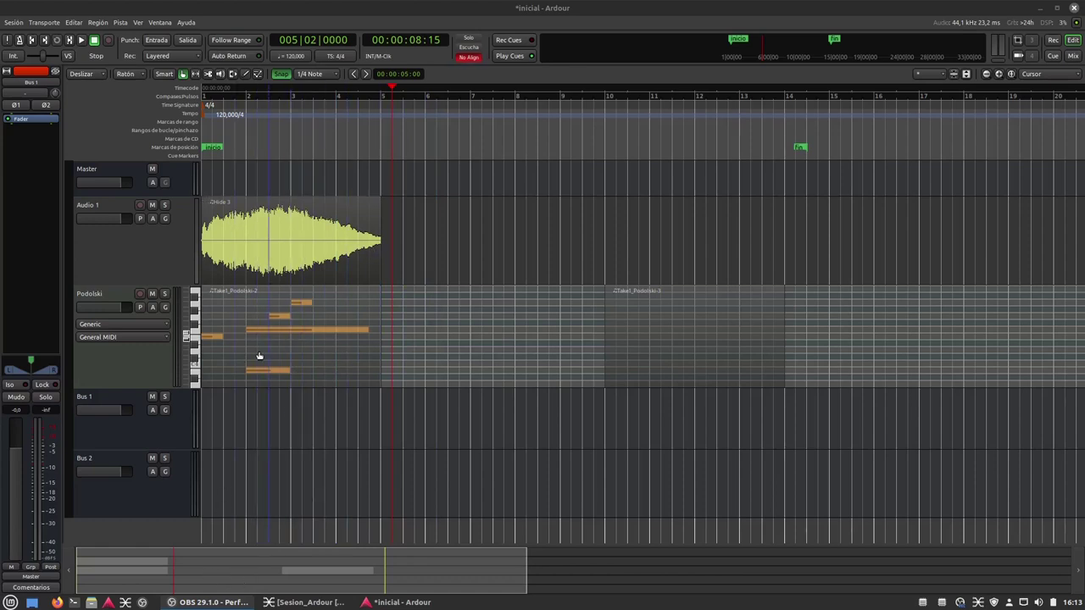
Open the colour selection for the Audio 1 track and try orange (#F17003) and blue (#0313F1) on it.
{"action": "left_click", "coordinate": [147, 250]}
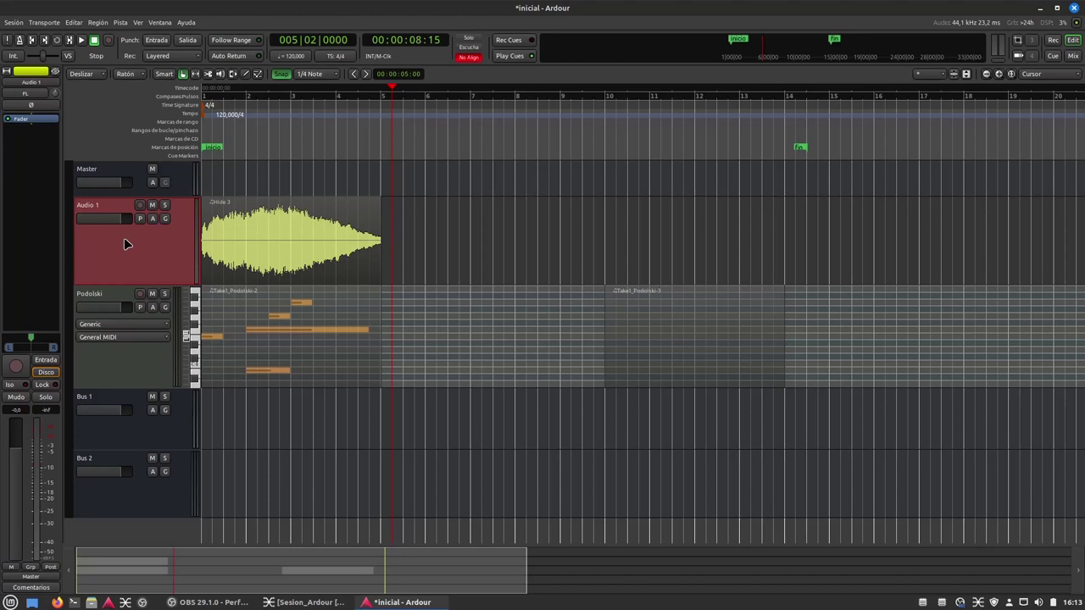
{"action": "right_click", "coordinate": [124, 242]}
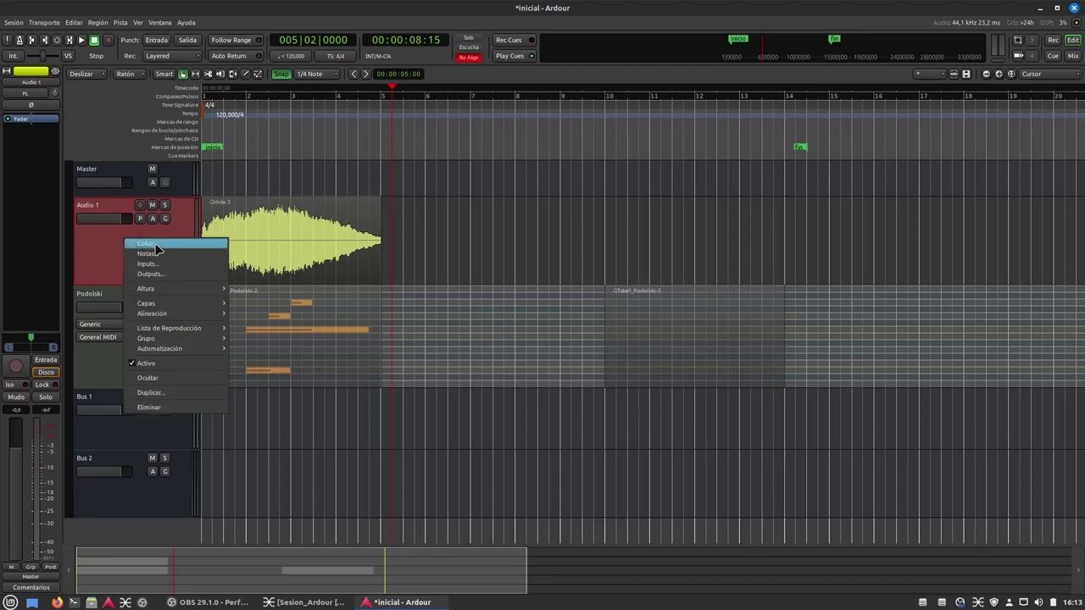
{"action": "left_click", "coordinate": [155, 244]}
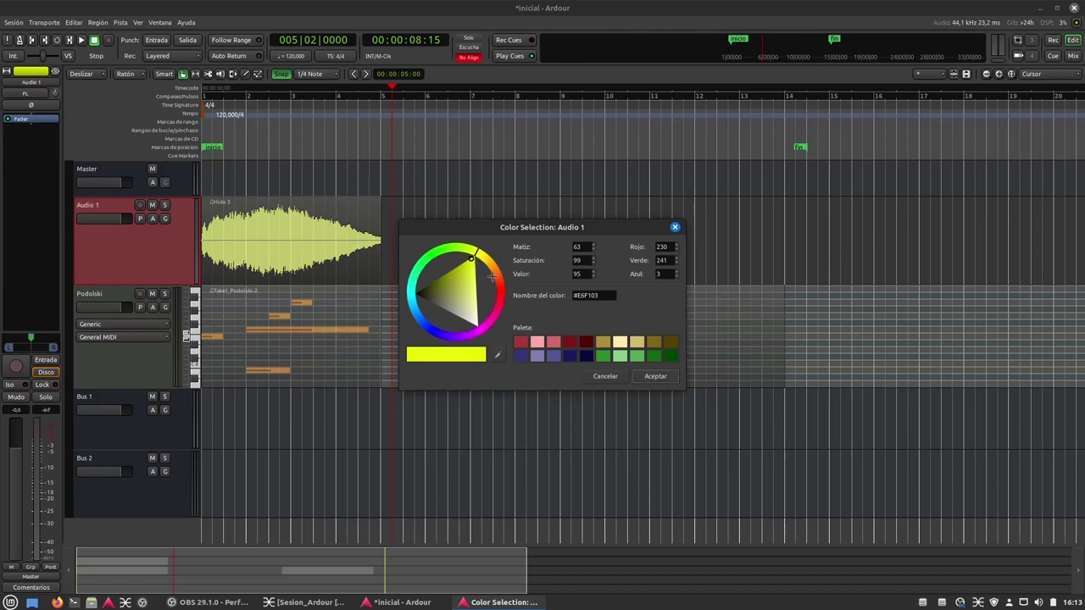
{"action": "left_click", "coordinate": [492, 284]}
{"action": "left_click_drag", "start_coordinate": [492, 284], "coordinate": [496, 271]}
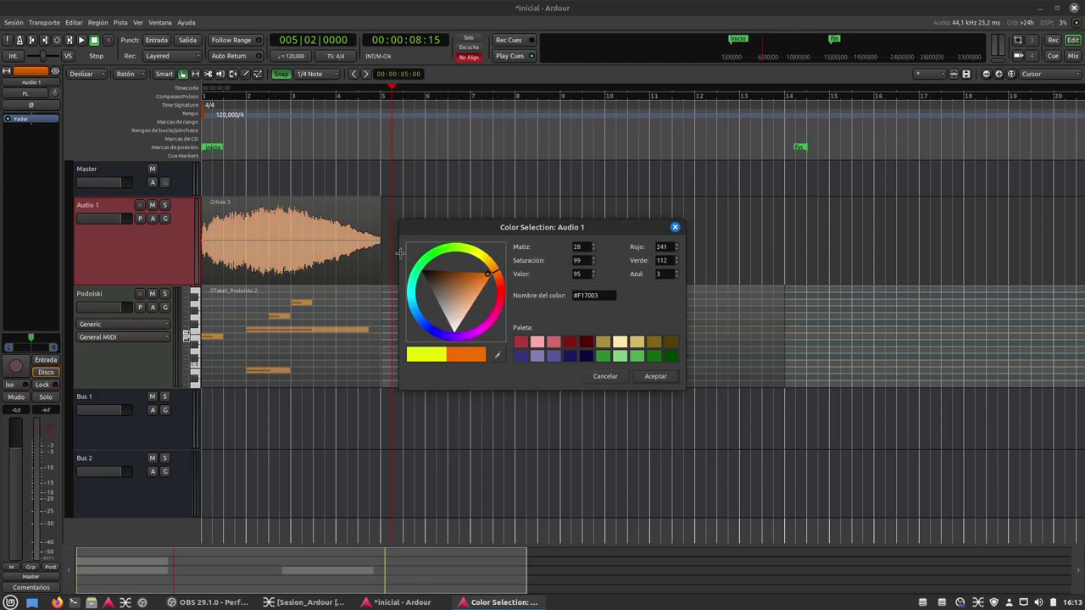
{"action": "mouse_move", "coordinate": [378, 275]}
{"action": "left_mouse_down"}
{"action": "mouse_move", "coordinate": [429, 371]}
{"action": "mouse_move", "coordinate": [423, 339]}
{"action": "left_mouse_up"}
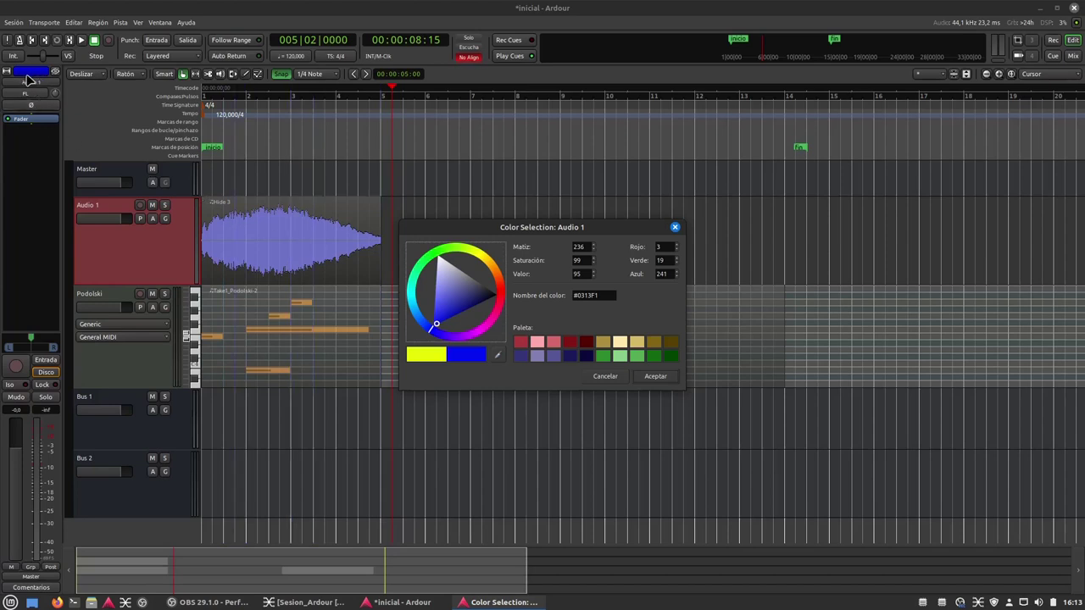
Show the mixer and set the Audio 1 track's colour to yellow (#F7FF01).
{"action": "left_click", "coordinate": [1073, 56]}
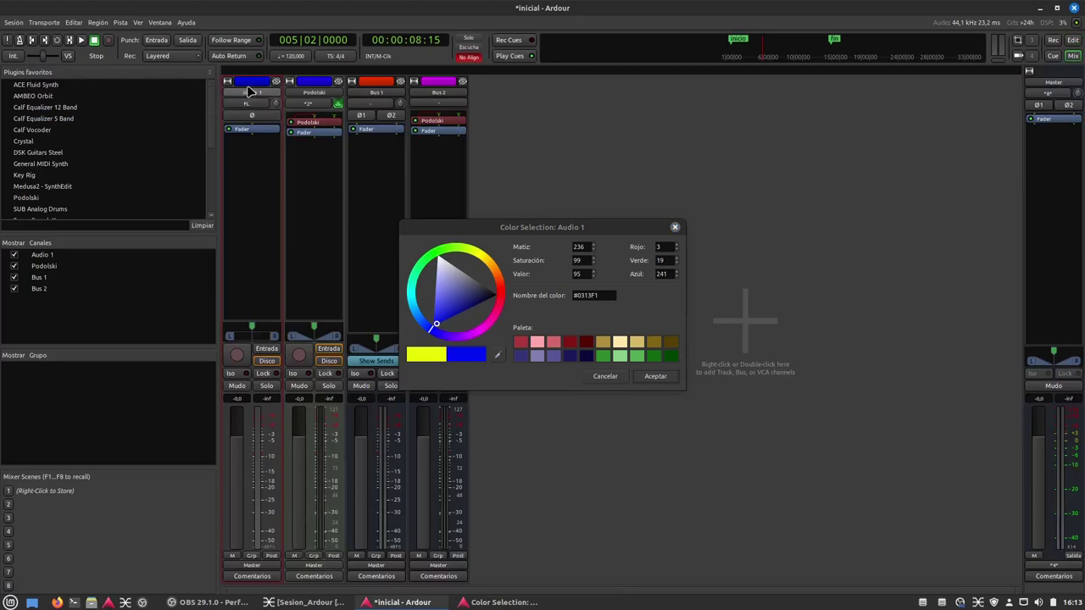
{"action": "left_click", "coordinate": [435, 327]}
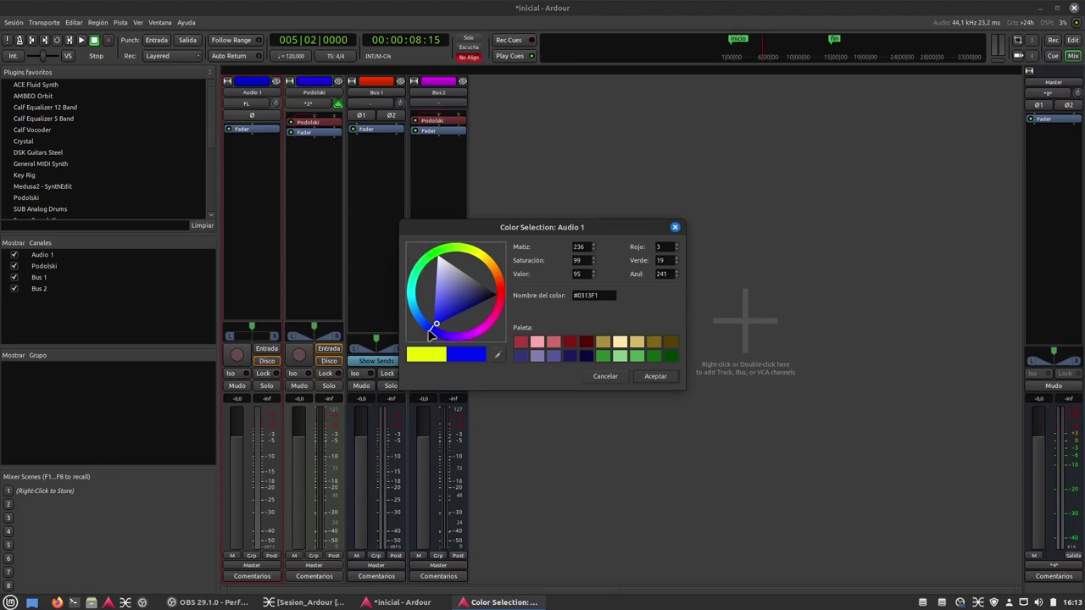
{"action": "left_click", "coordinate": [415, 293]}
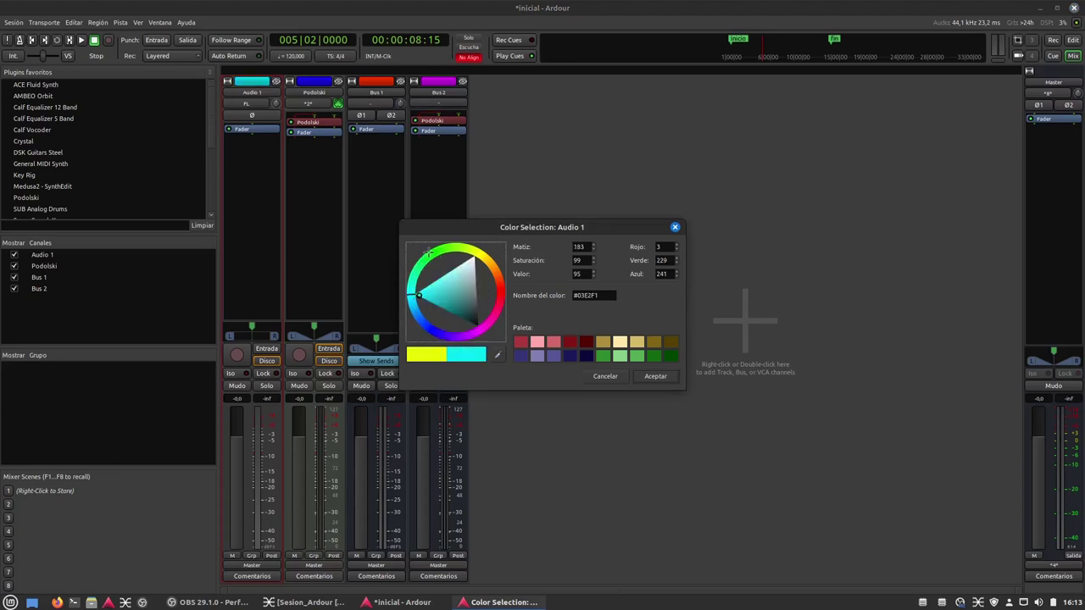
{"action": "mouse_move", "coordinate": [462, 241]}
{"action": "left_mouse_down"}
{"action": "mouse_move", "coordinate": [481, 245]}
{"action": "mouse_move", "coordinate": [476, 257]}
{"action": "mouse_move", "coordinate": [522, 263]}
{"action": "left_mouse_up"}
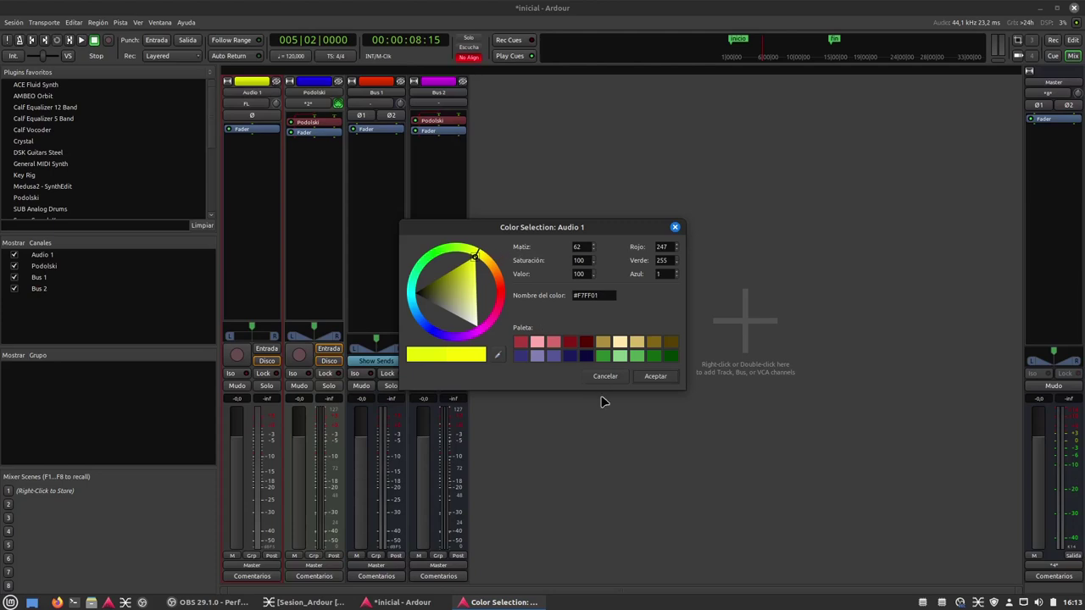
{"action": "left_click", "coordinate": [654, 375]}
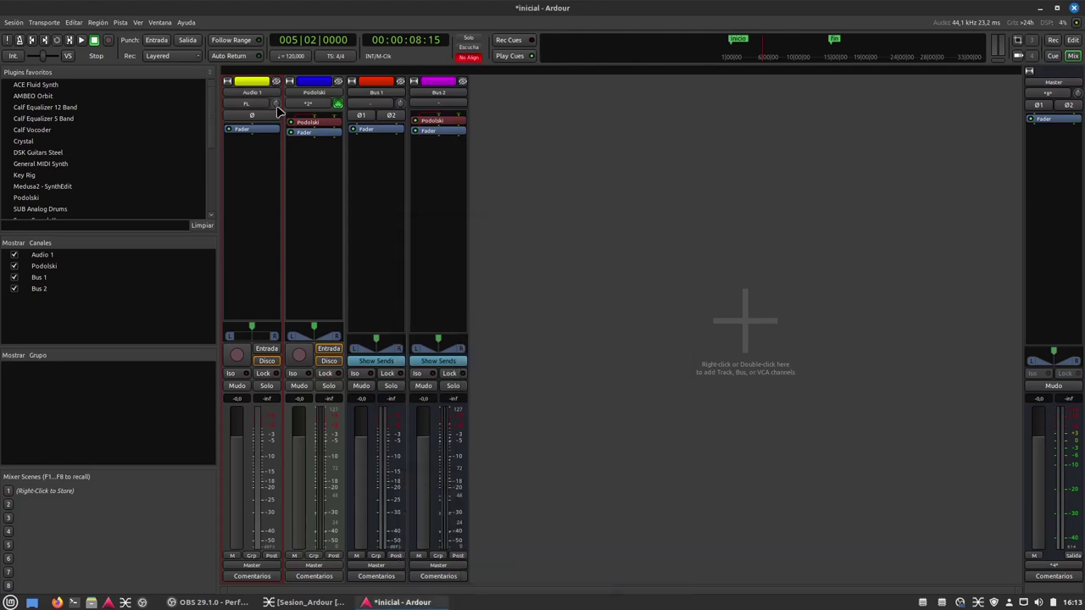
Return to the editor and change the Podolski track's colour to magenta (#FD04B1).
{"action": "left_click", "coordinate": [1073, 39]}
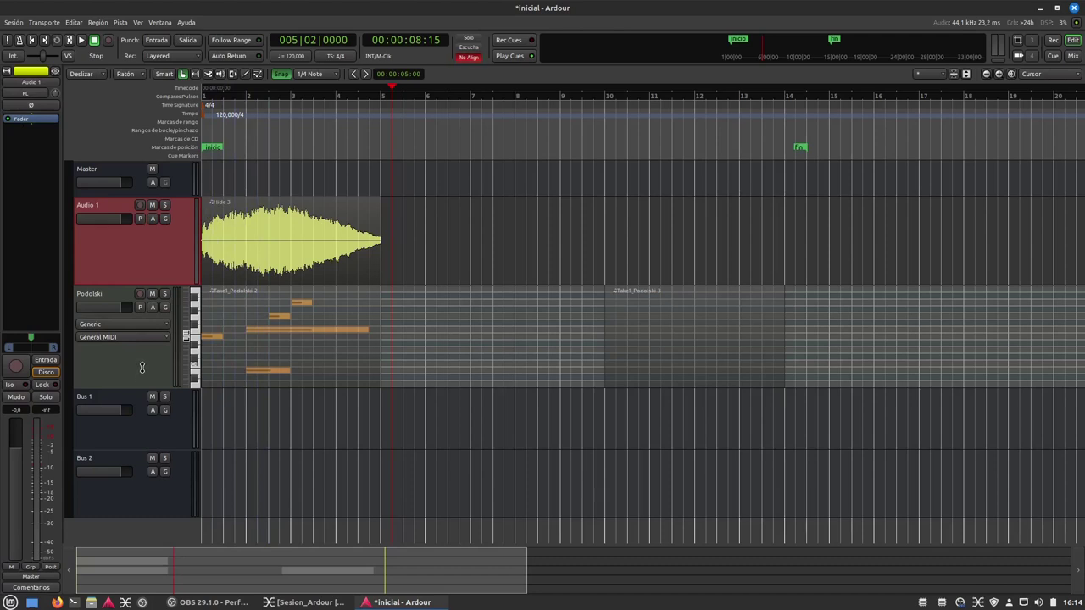
{"action": "left_click", "coordinate": [144, 367]}
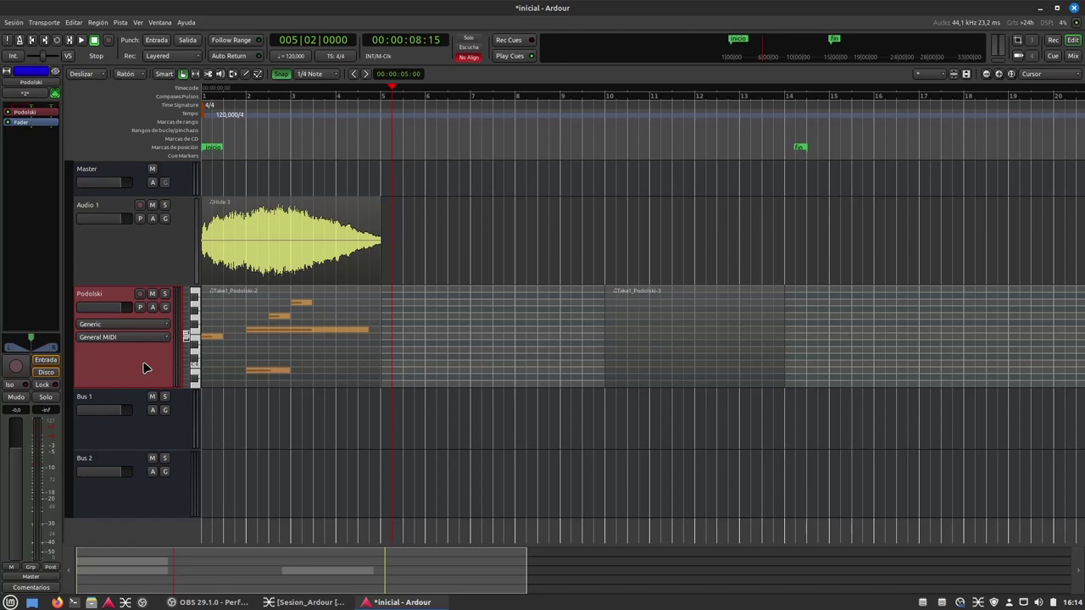
{"action": "double_click", "coordinate": [26, 114]}
{"action": "left_click", "coordinate": [578, 8]}
{"action": "right_click", "coordinate": [136, 362]}
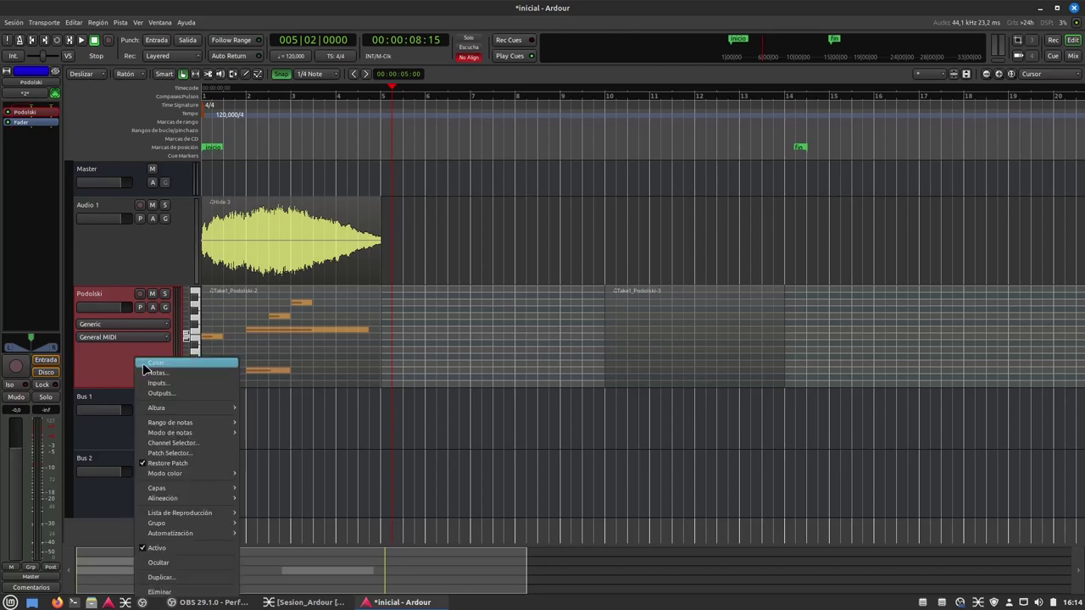
{"action": "left_click", "coordinate": [156, 362]}
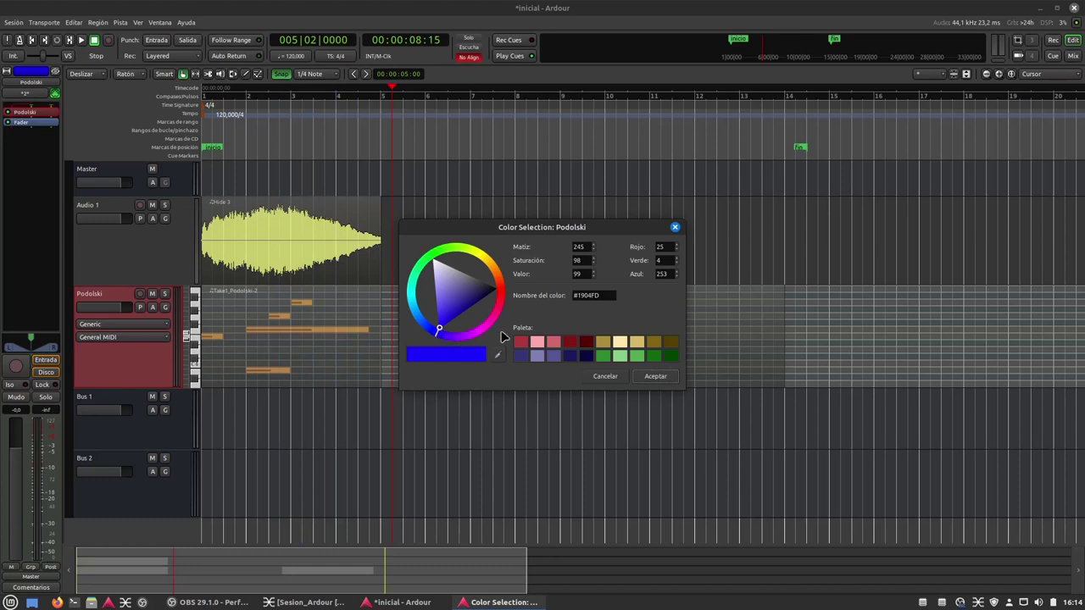
{"action": "left_click", "coordinate": [440, 335]}
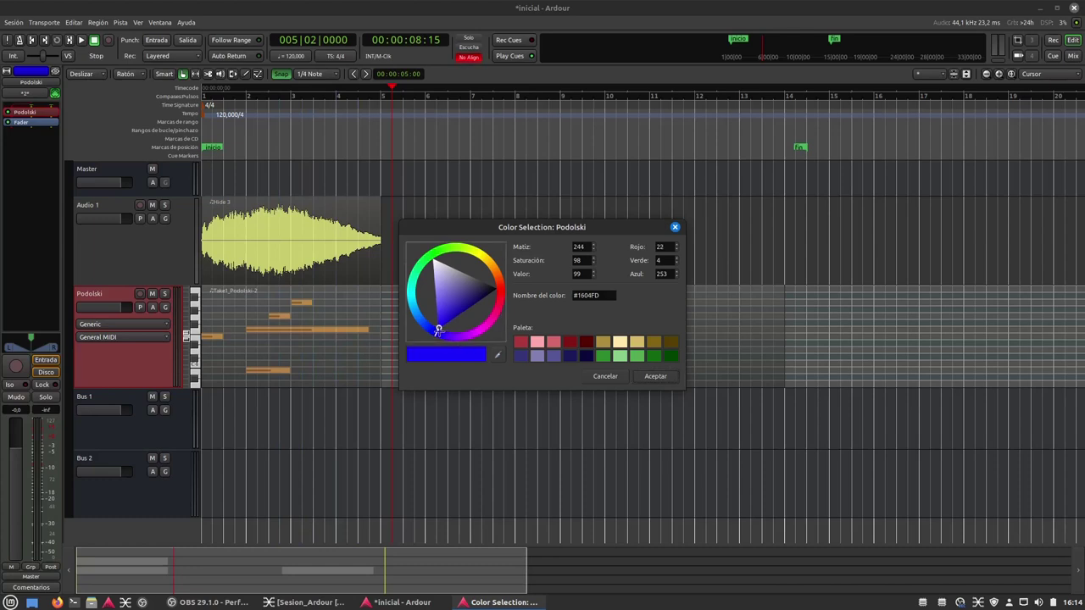
{"action": "mouse_move", "coordinate": [494, 328]}
{"action": "left_mouse_down"}
{"action": "mouse_move", "coordinate": [495, 309]}
{"action": "mouse_move", "coordinate": [486, 320]}
{"action": "left_mouse_up"}
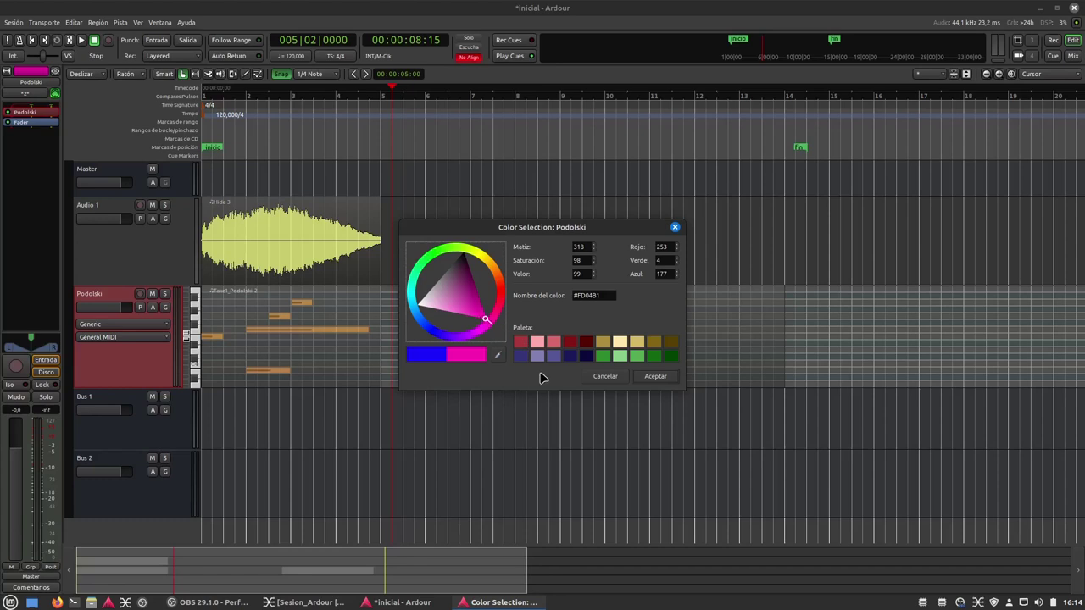
{"action": "left_click", "coordinate": [653, 376]}
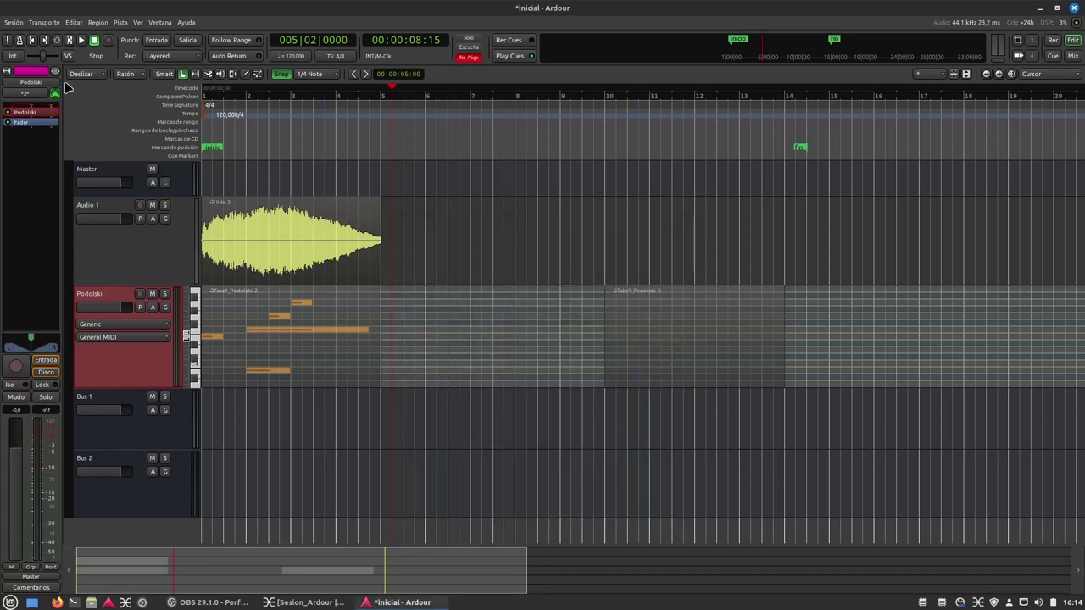
Check the track colours in the mixer and move the Take1_Podolski-3 region in the editor to start at bar 8.
{"action": "left_click", "coordinate": [1072, 55]}
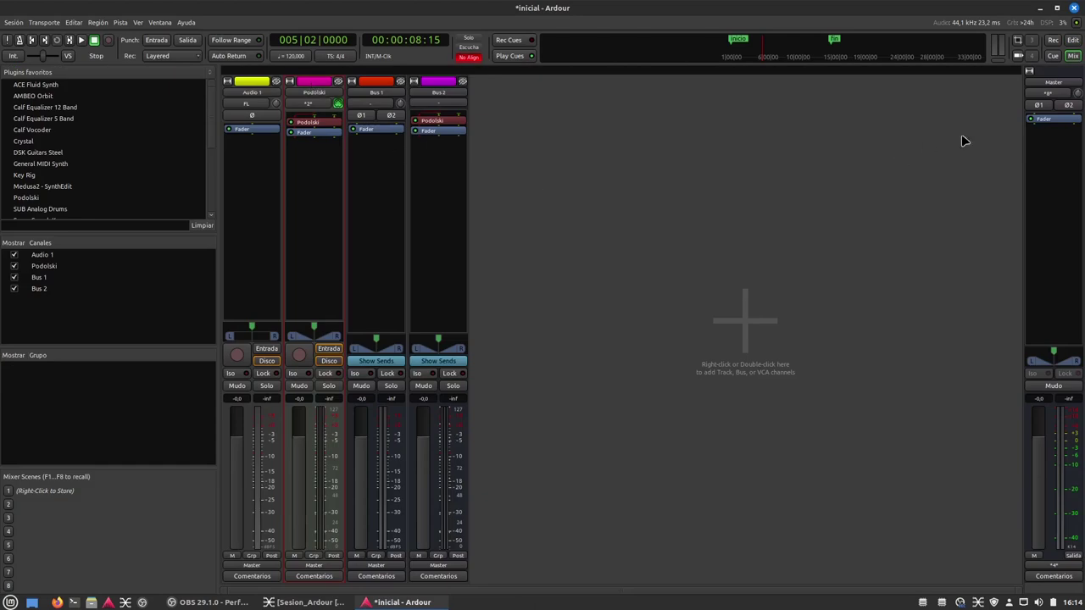
{"action": "left_click", "coordinate": [1073, 39]}
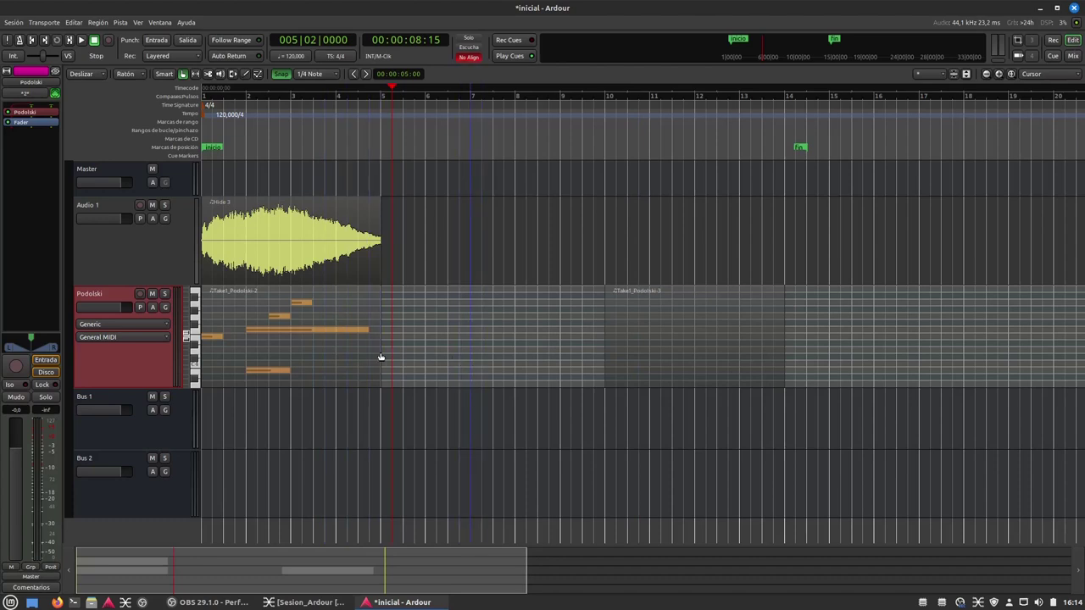
{"action": "left_click_drag", "start_coordinate": [653, 362], "coordinate": [583, 367]}
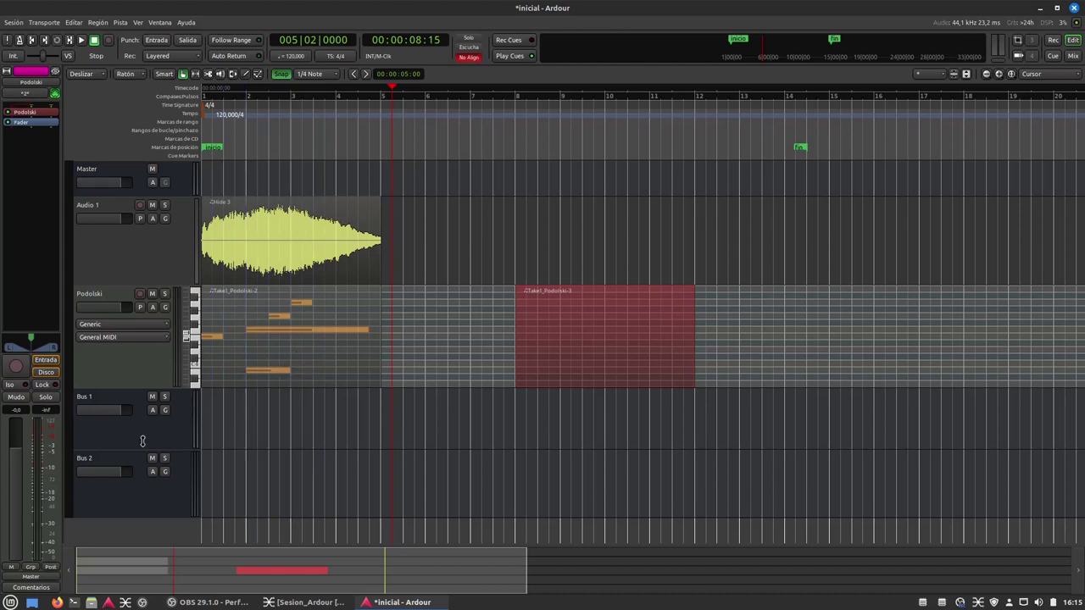
Change the colour of Bus 1 to amber (#FEB400).
{"action": "left_click", "coordinate": [144, 436]}
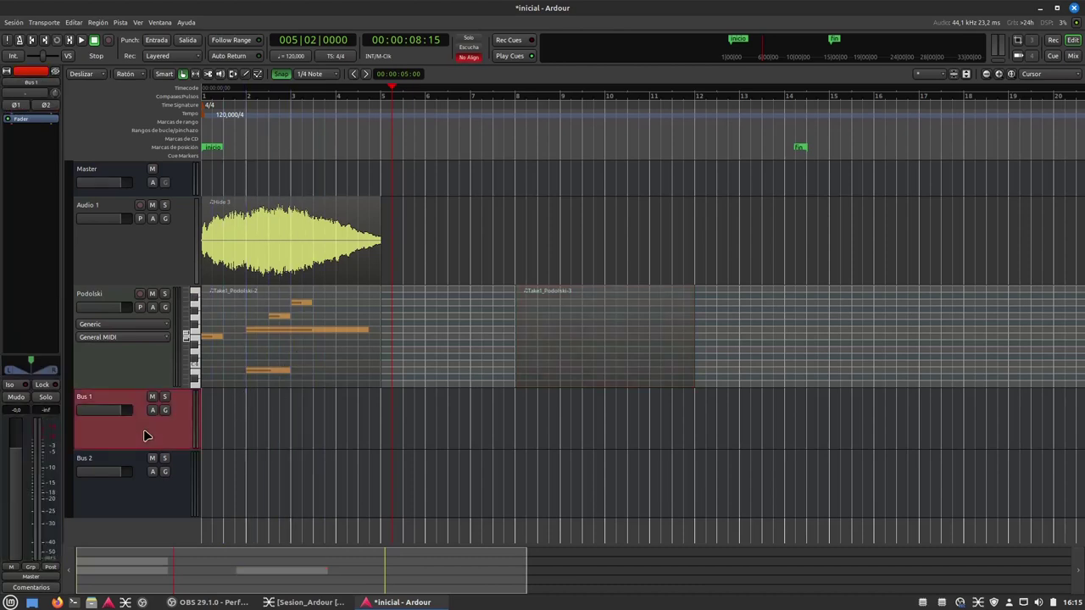
{"action": "left_click", "coordinate": [138, 495]}
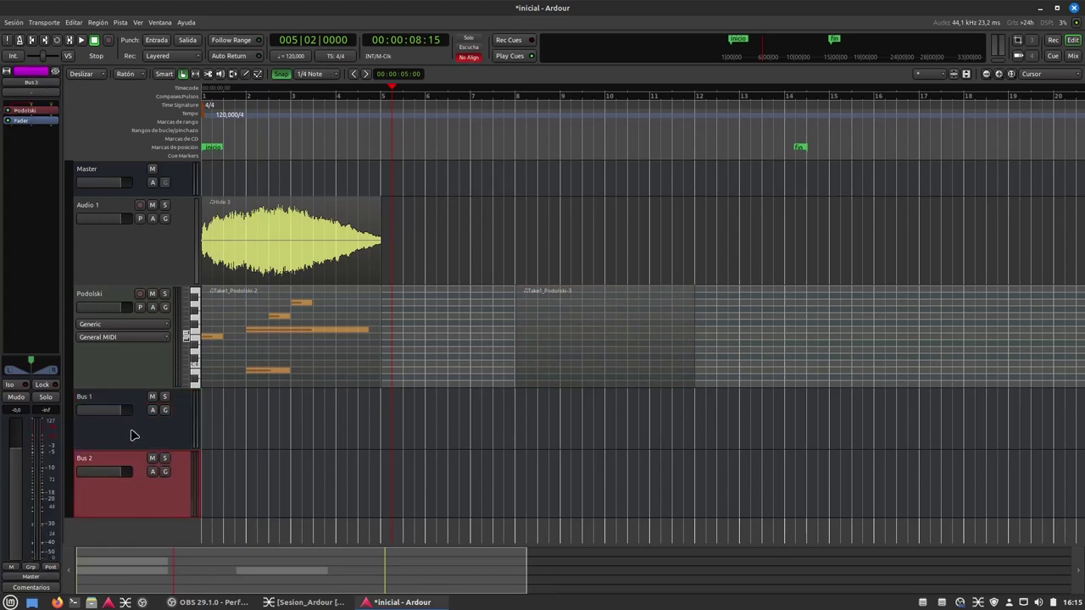
{"action": "left_click", "coordinate": [131, 436]}
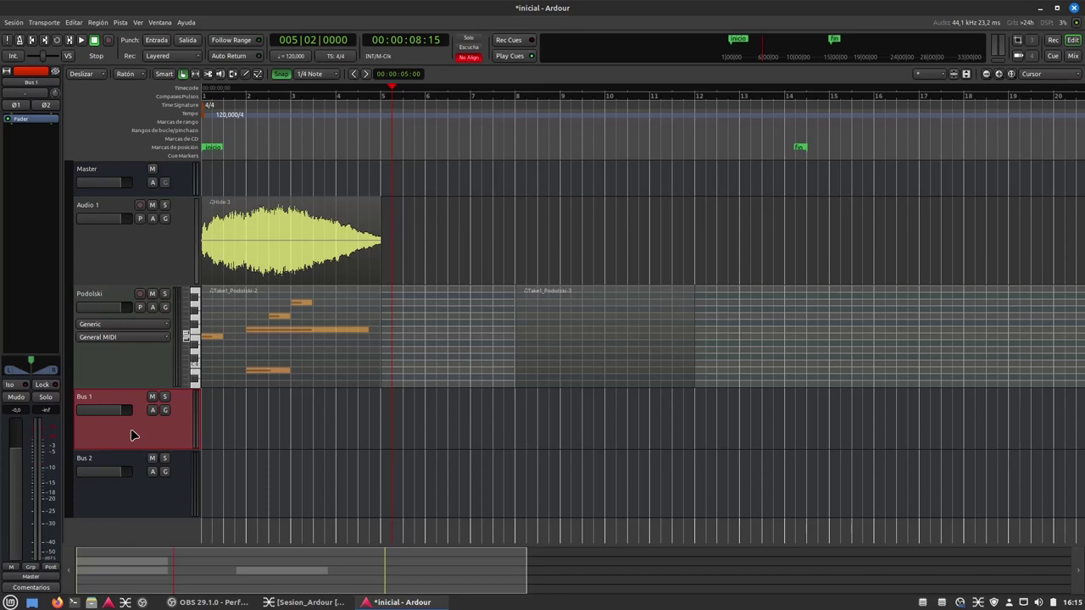
{"action": "right_click", "coordinate": [132, 435]}
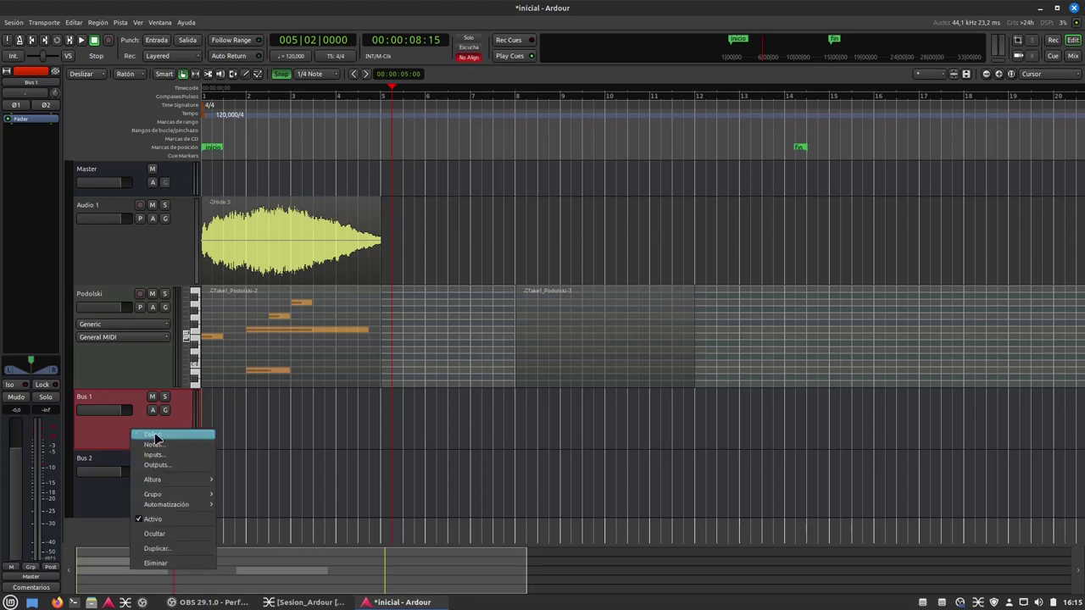
{"action": "left_click", "coordinate": [154, 435]}
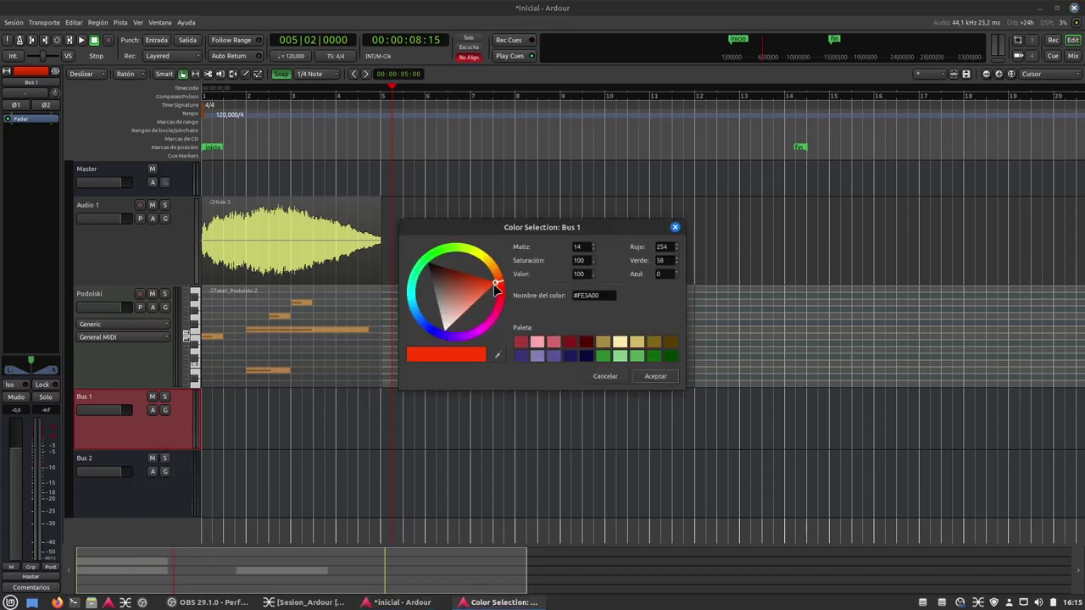
{"action": "left_click_drag", "start_coordinate": [495, 260], "coordinate": [486, 264]}
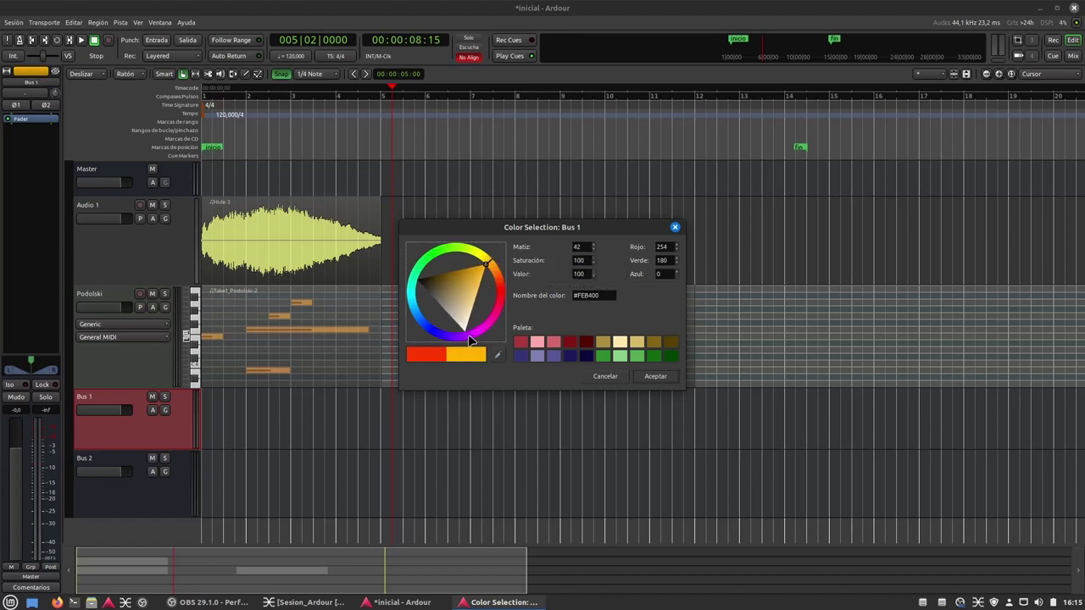
{"action": "left_click", "coordinate": [655, 377]}
Examine the Bus 1 colour in the mixer and return to the editor.
{"action": "left_click", "coordinate": [987, 73]}
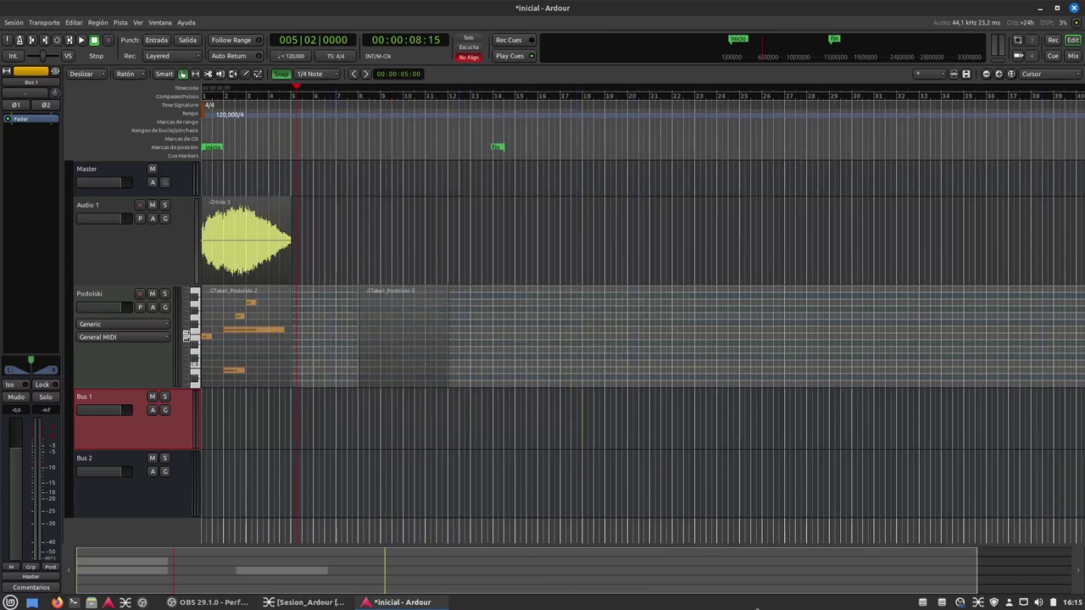
{"action": "left_click_drag", "start_coordinate": [972, 579], "coordinate": [410, 602]}
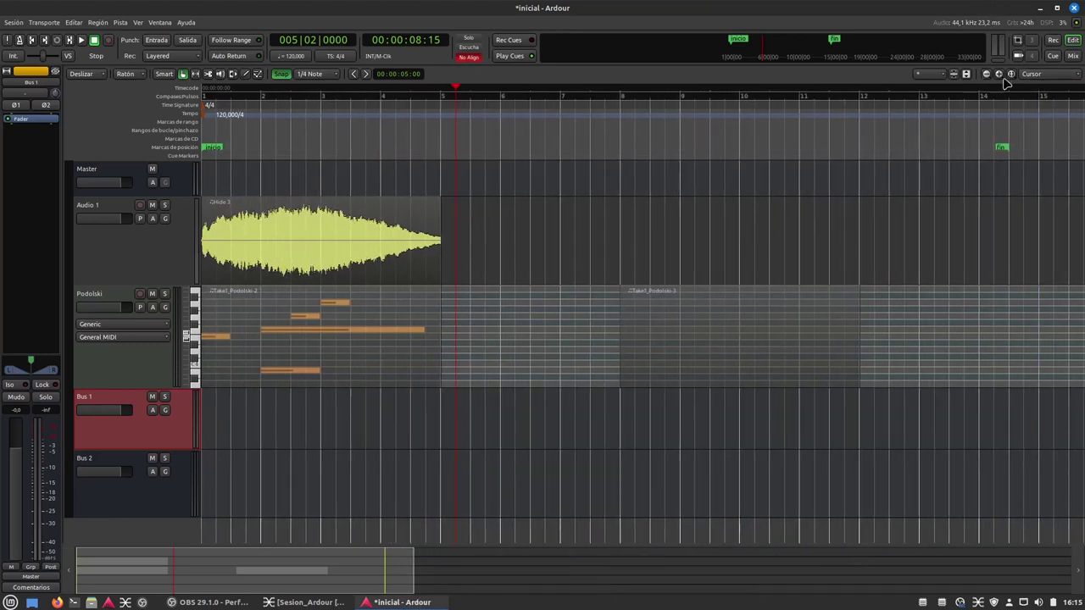
{"action": "left_click", "coordinate": [1074, 55]}
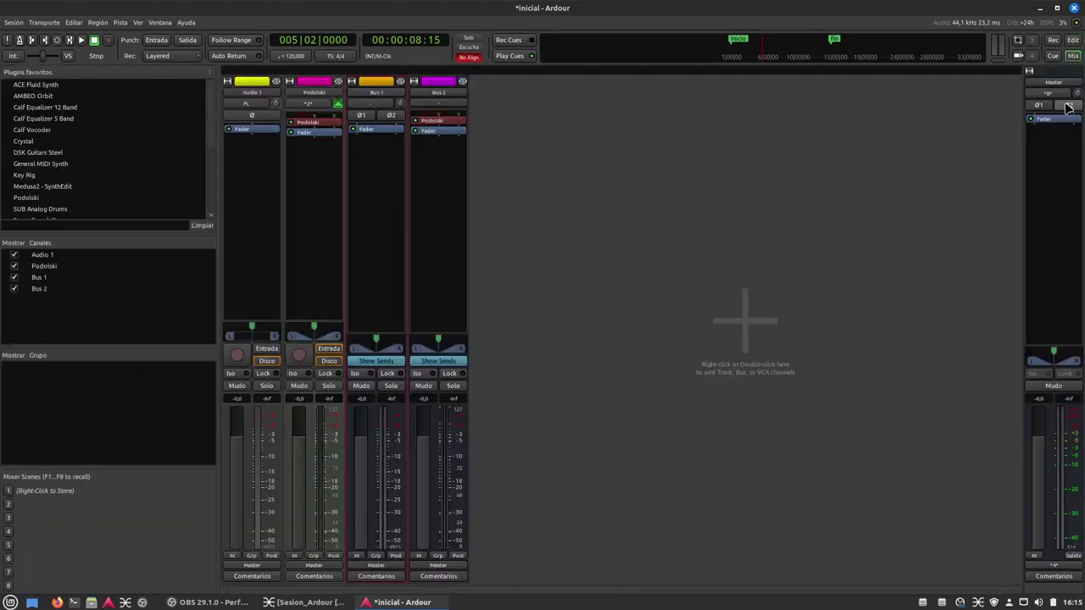
{"action": "left_click", "coordinate": [1073, 39]}
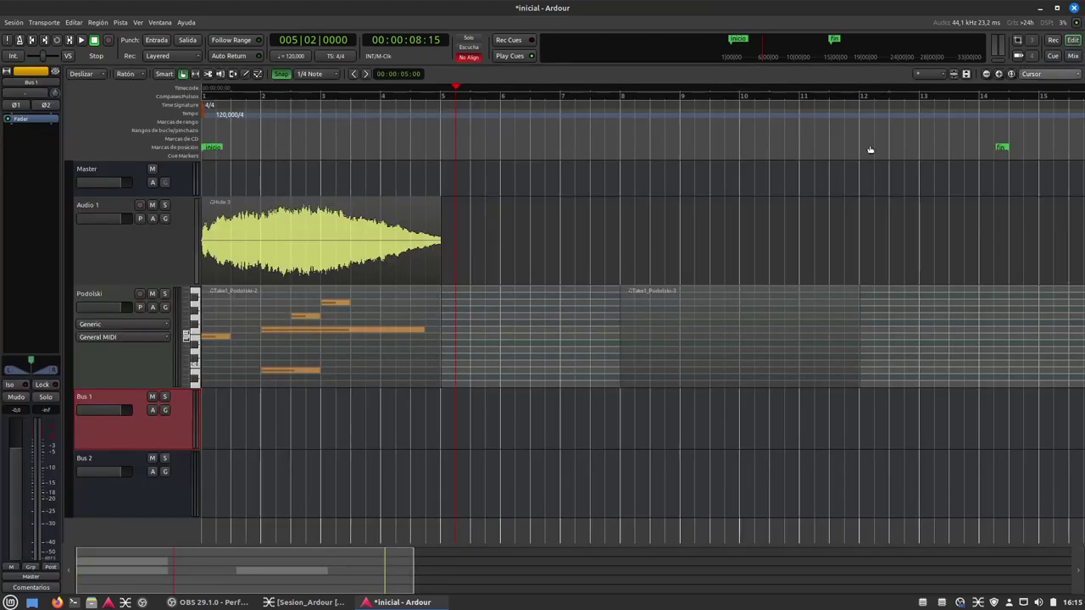
Change the colour of Bus 2 to blue (#006DF6).
{"action": "left_click", "coordinate": [154, 497]}
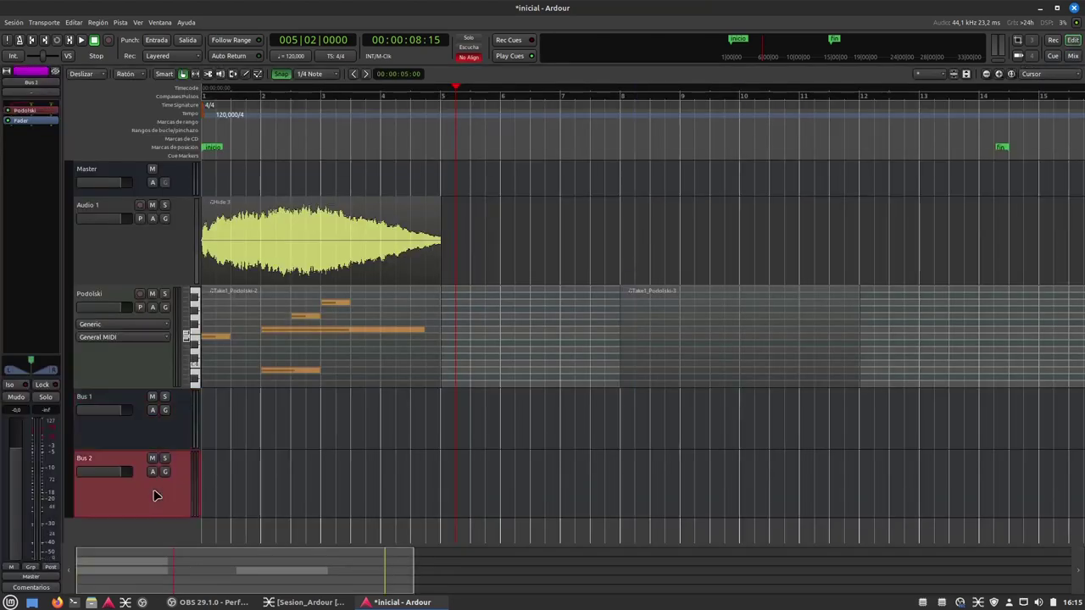
{"action": "right_click", "coordinate": [155, 497]}
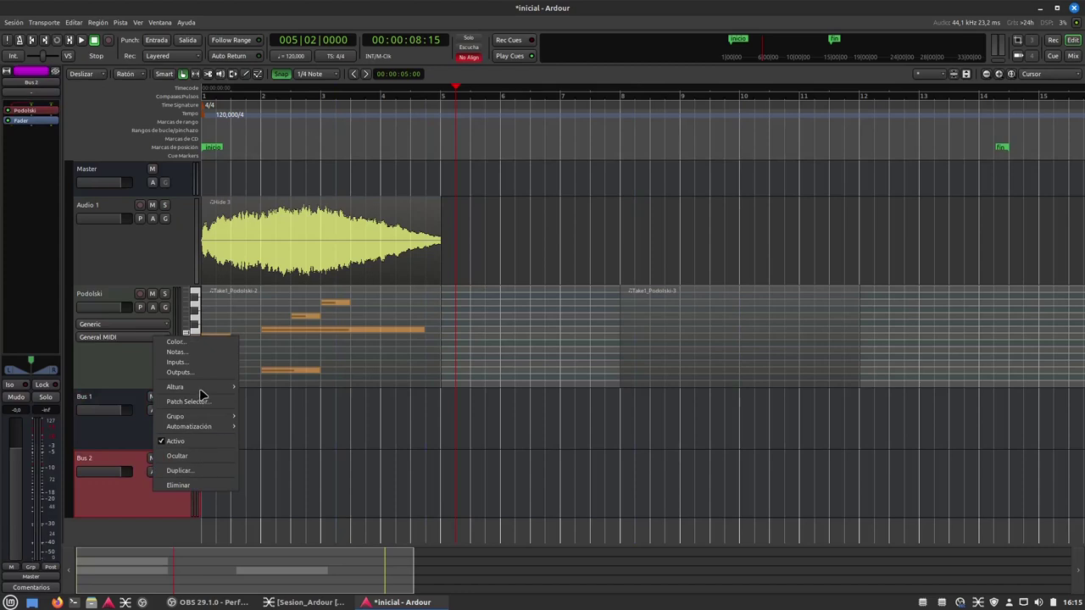
{"action": "left_click", "coordinate": [191, 342]}
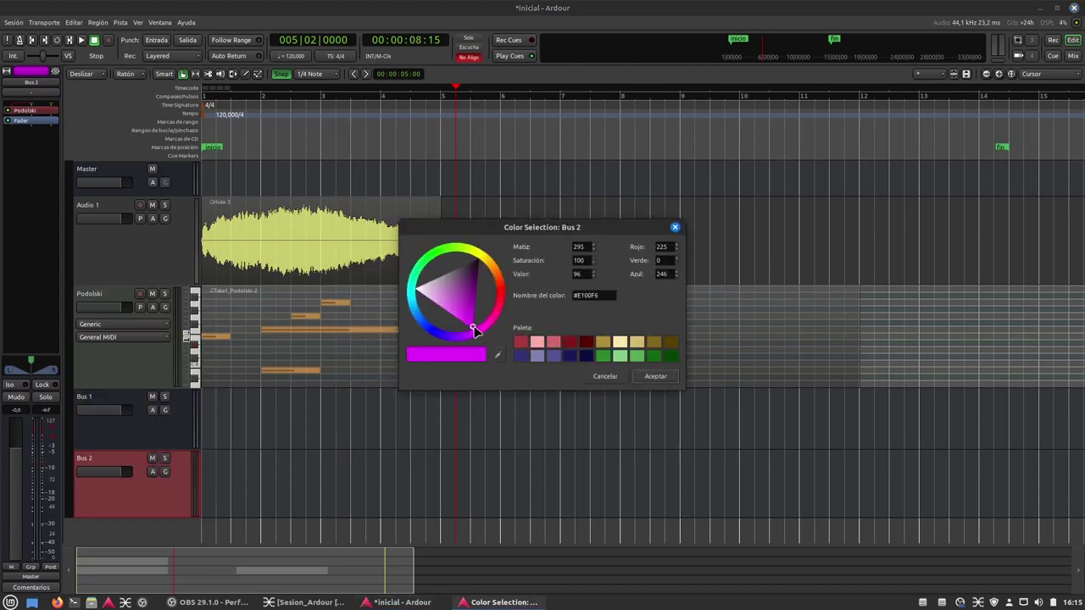
{"action": "mouse_move", "coordinate": [475, 340]}
{"action": "left_mouse_down"}
{"action": "mouse_move", "coordinate": [429, 330]}
{"action": "mouse_move", "coordinate": [421, 315]}
{"action": "left_mouse_up"}
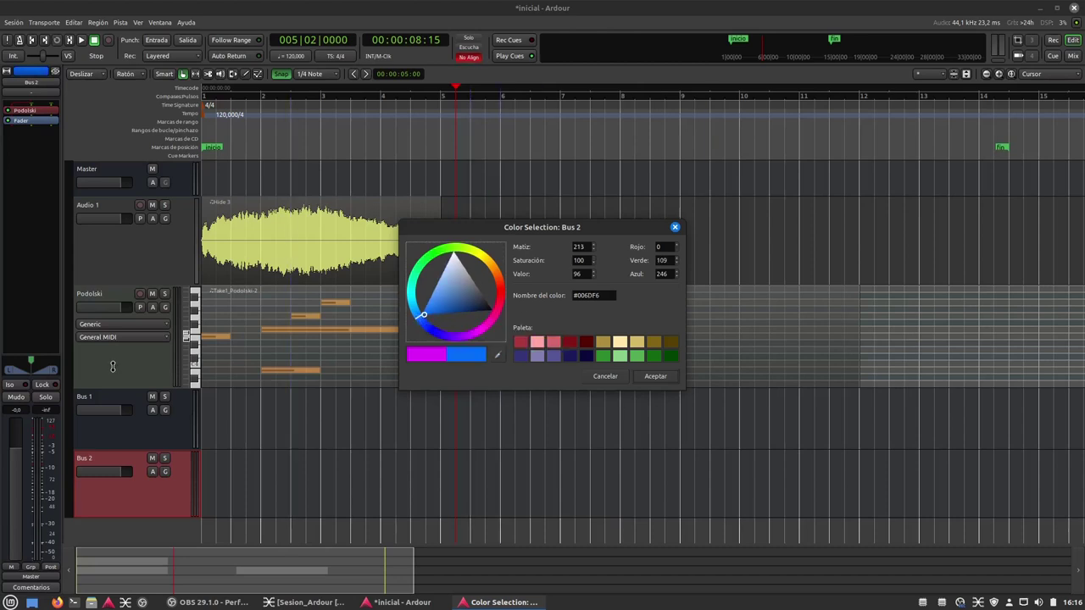
{"action": "left_click", "coordinate": [654, 376]}
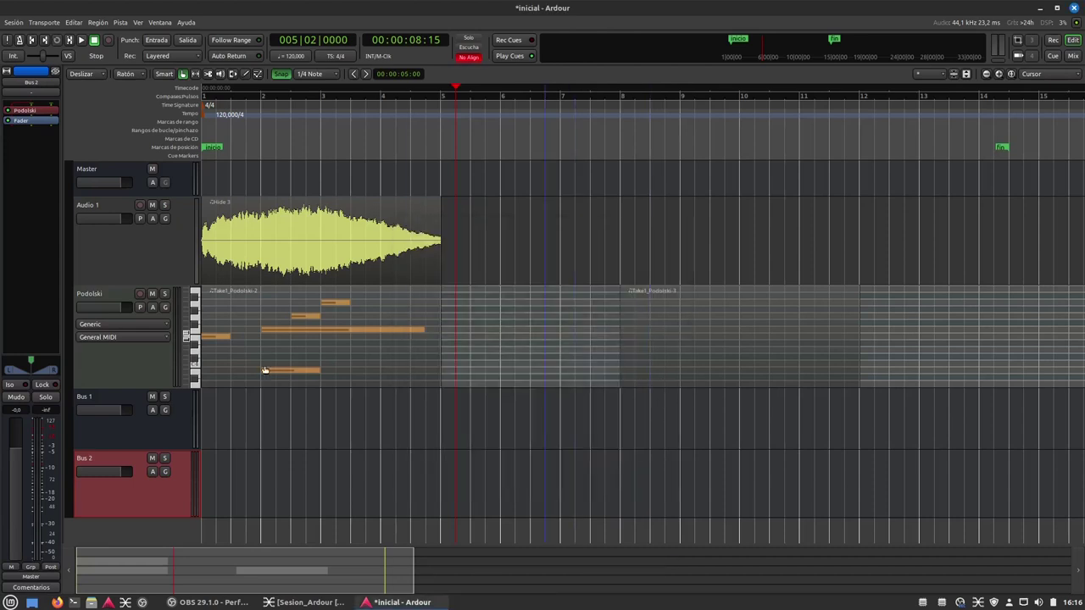
Select the Podolski track and move its Take1_Podolski-3 region to start at bar 7, leaving no region selected.
{"action": "left_click_drag", "start_coordinate": [117, 371], "coordinate": [124, 368]}
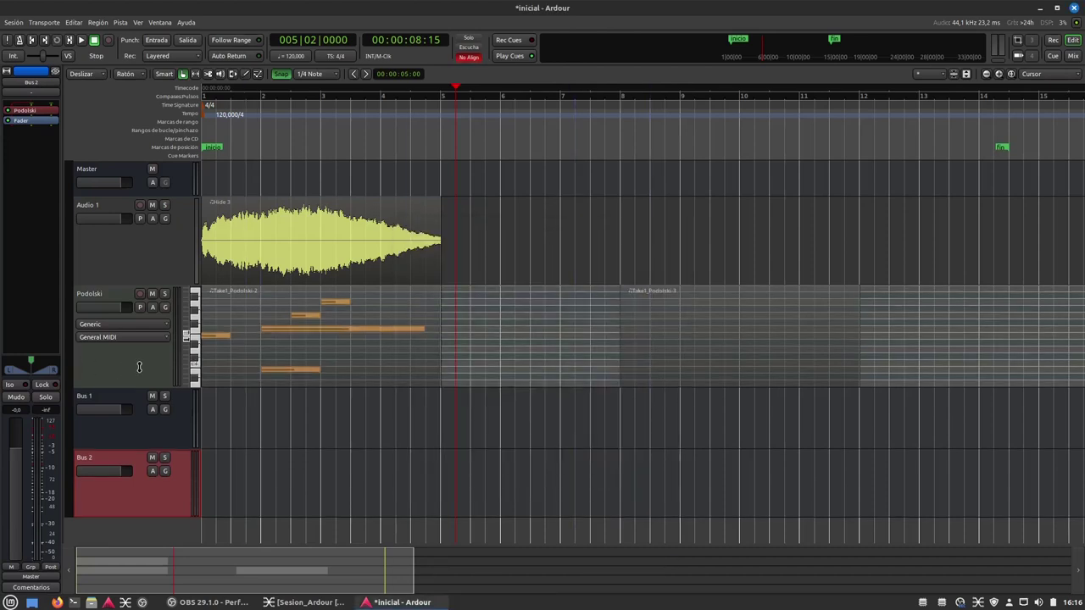
{"action": "left_click", "coordinate": [140, 364]}
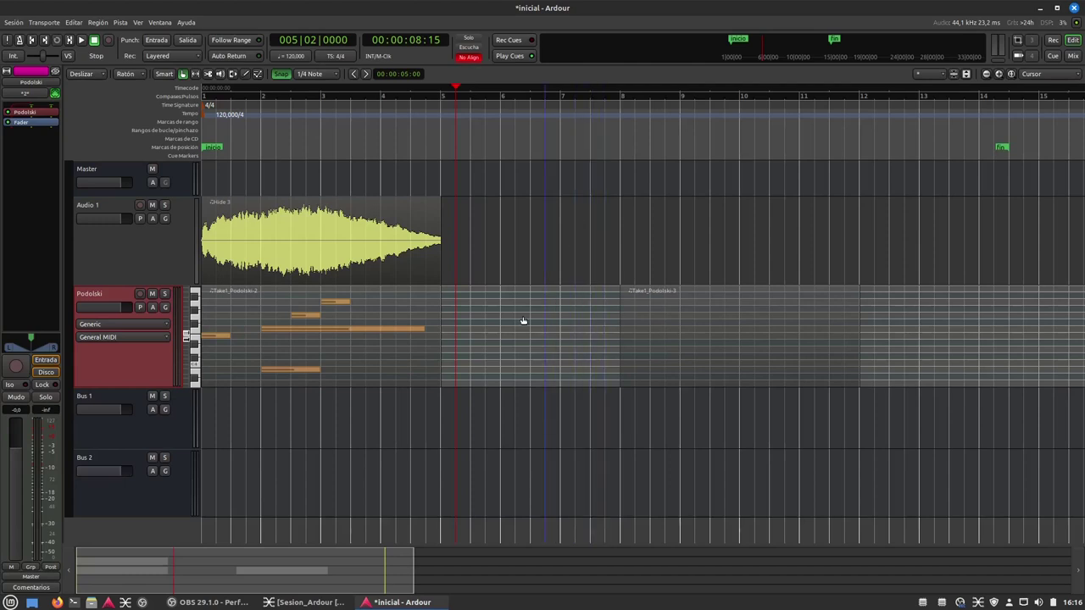
{"action": "left_click_drag", "start_coordinate": [384, 212], "coordinate": [269, 280]}
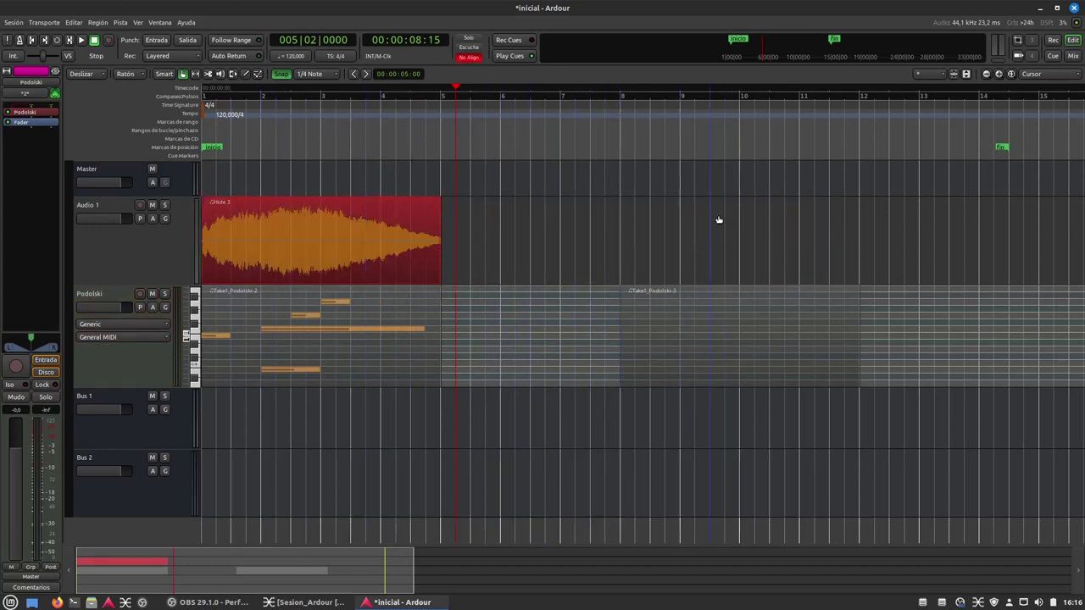
{"action": "left_click_drag", "start_coordinate": [704, 357], "coordinate": [642, 381]}
{"action": "left_click", "coordinate": [713, 480]}
{"action": "left_click", "coordinate": [722, 443]}
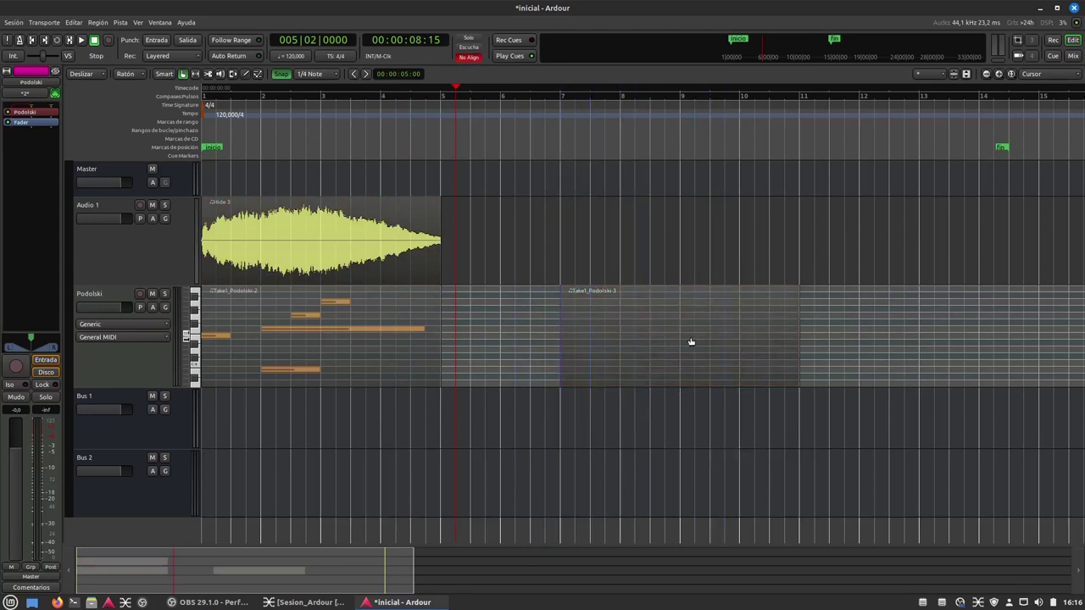
{"action": "left_click", "coordinate": [648, 370]}
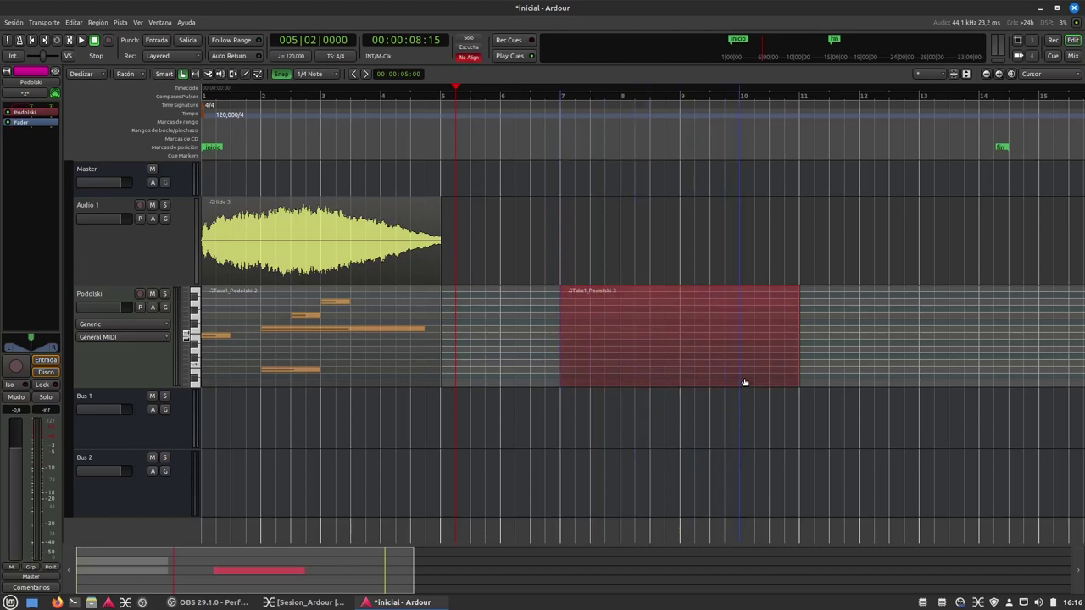
{"action": "left_click", "coordinate": [781, 453]}
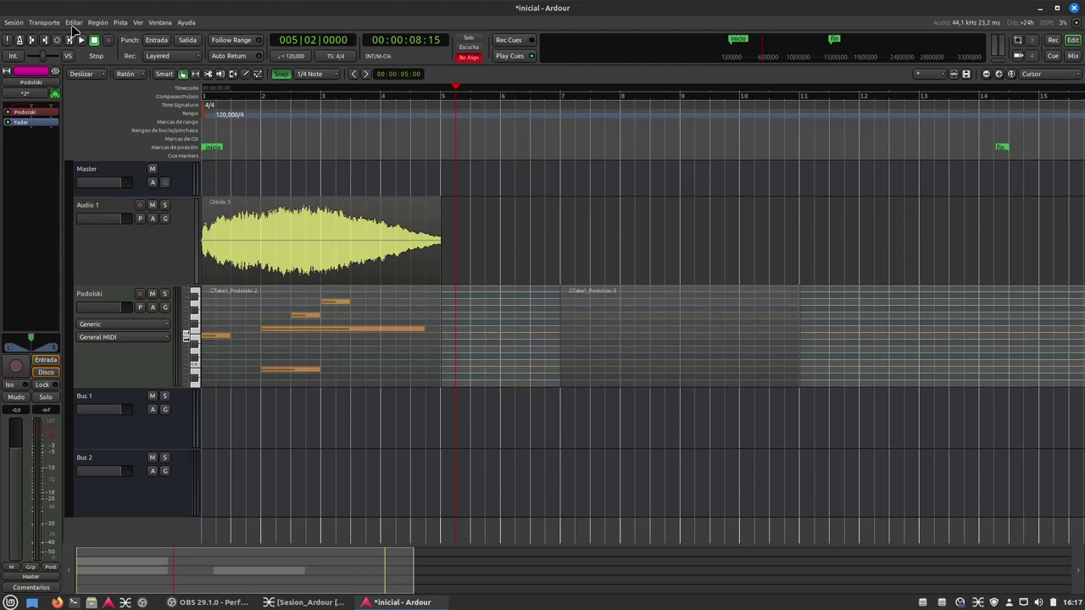
Open the preferences at the Colors page and go to the beginning of the colour item list.
{"action": "left_click", "coordinate": [74, 23]}
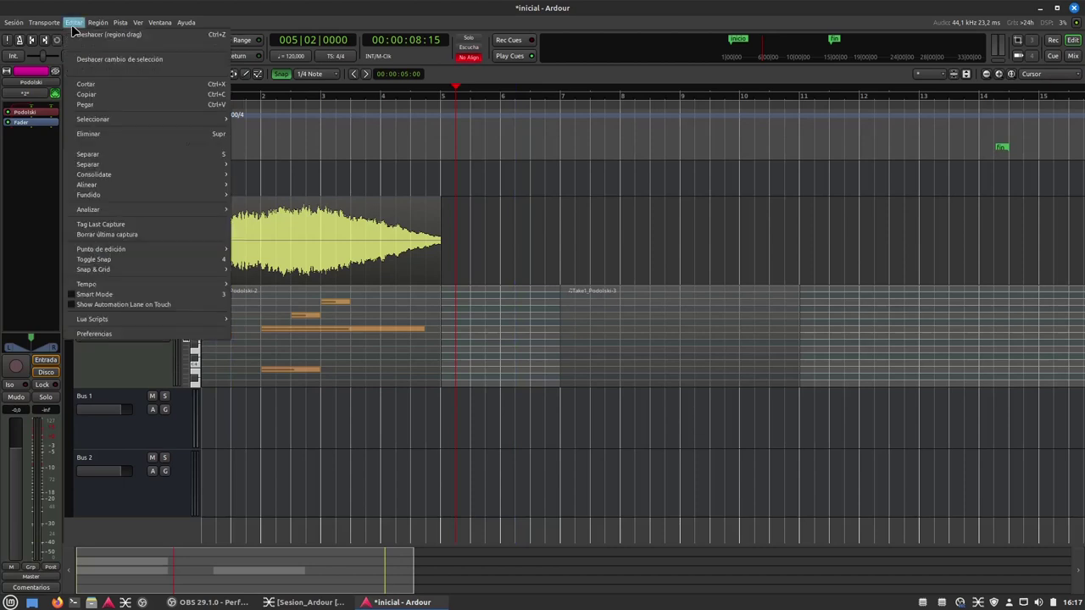
{"action": "left_click", "coordinate": [93, 336]}
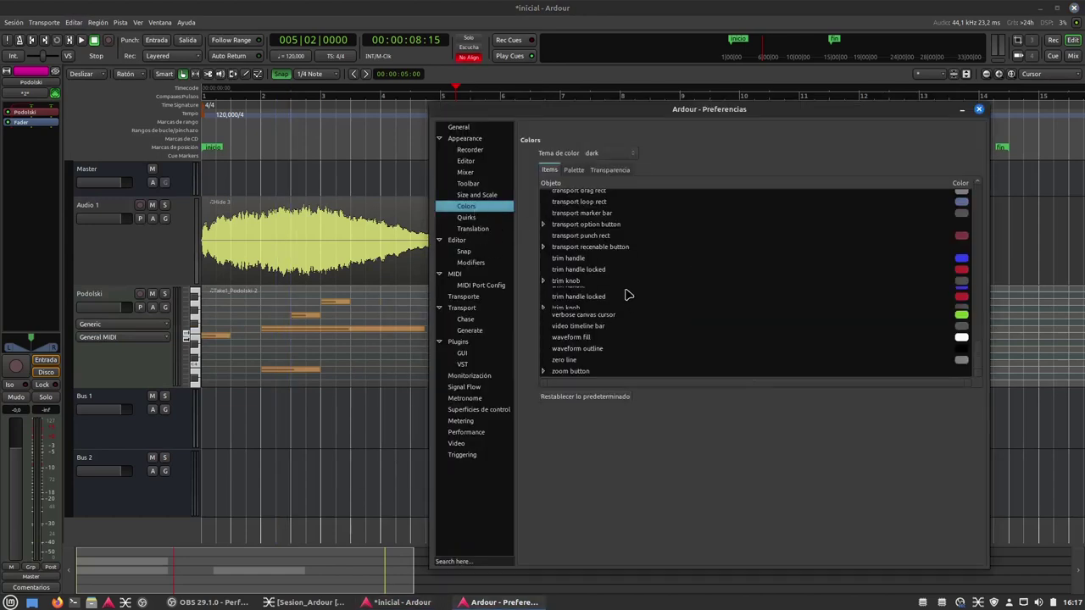
{"action": "scroll", "coordinate": [628, 294], "scroll_direction": "up", "scroll_amount": 15}
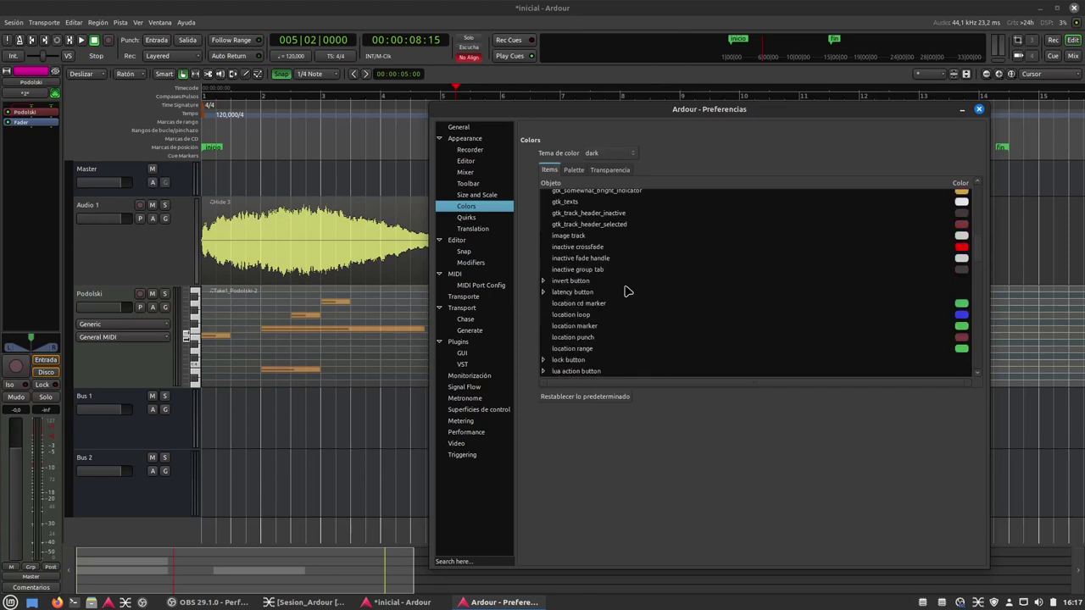
{"action": "scroll", "coordinate": [628, 292], "scroll_direction": "up", "scroll_amount": 10}
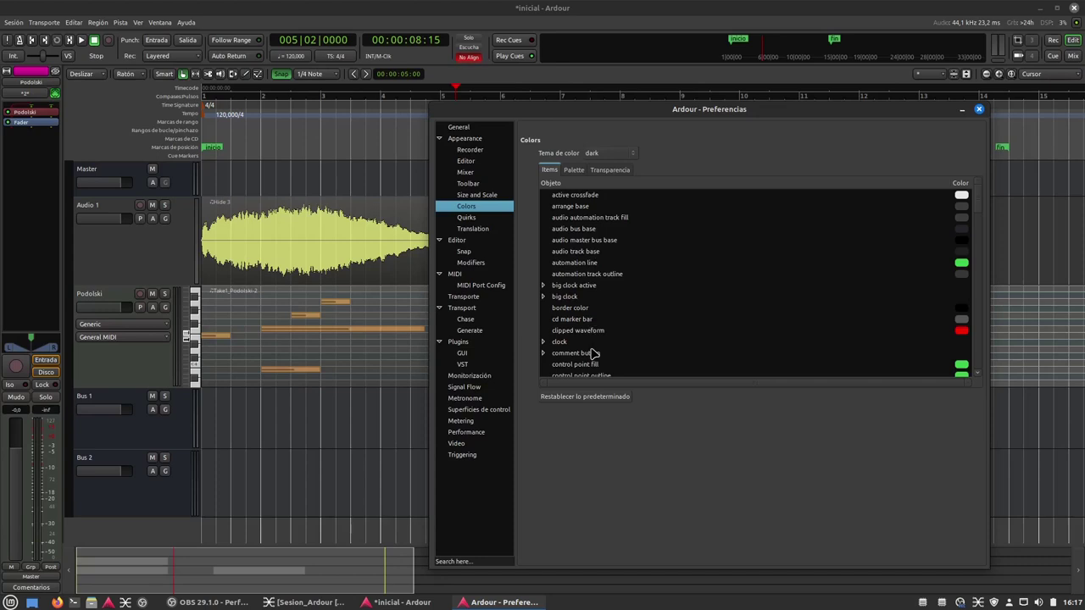
Set the colour of the audio bus base item to the red palette colour alert:ruddy.
{"action": "left_click", "coordinate": [583, 230]}
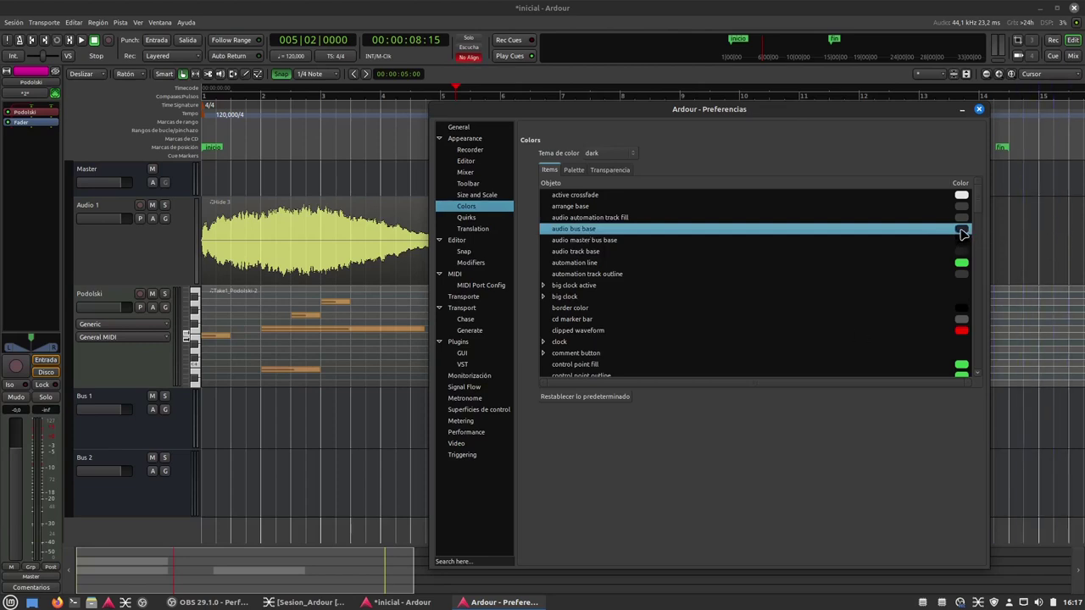
{"action": "left_click", "coordinate": [961, 230]}
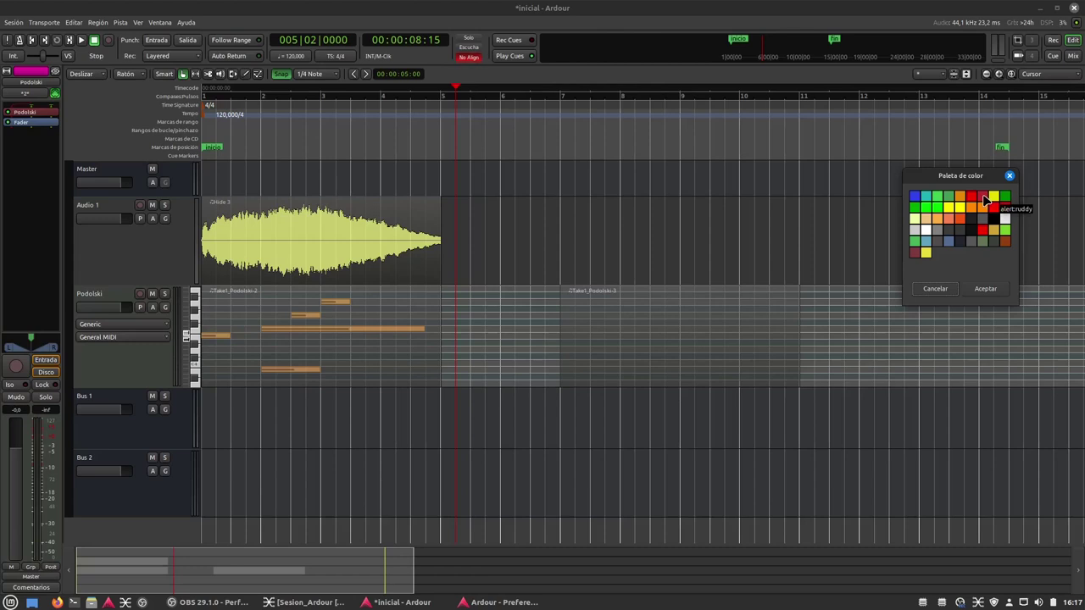
{"action": "left_click", "coordinate": [992, 209]}
{"action": "left_click", "coordinate": [986, 289]}
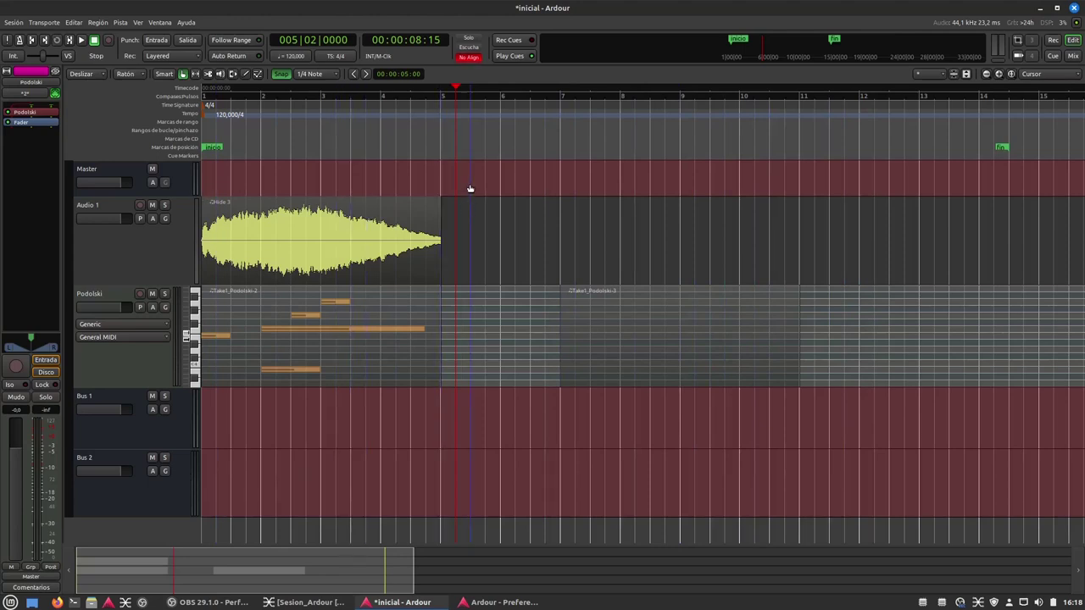
Reopen the colour preferences and set the audio bus base item to the dark palette colour theme bg2.
{"action": "left_click", "coordinate": [500, 602]}
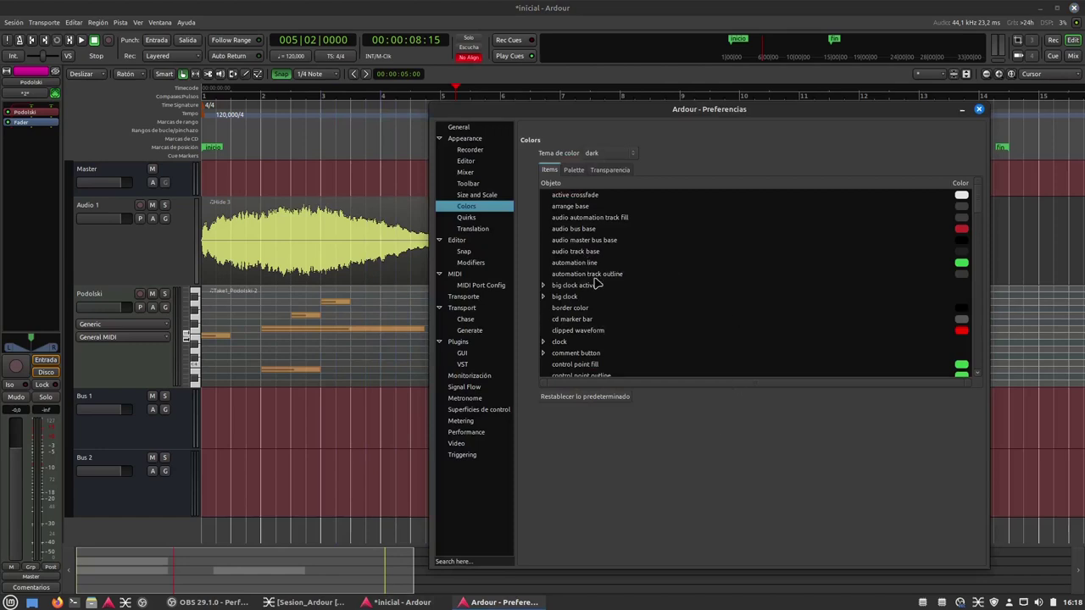
{"action": "left_click", "coordinate": [590, 230]}
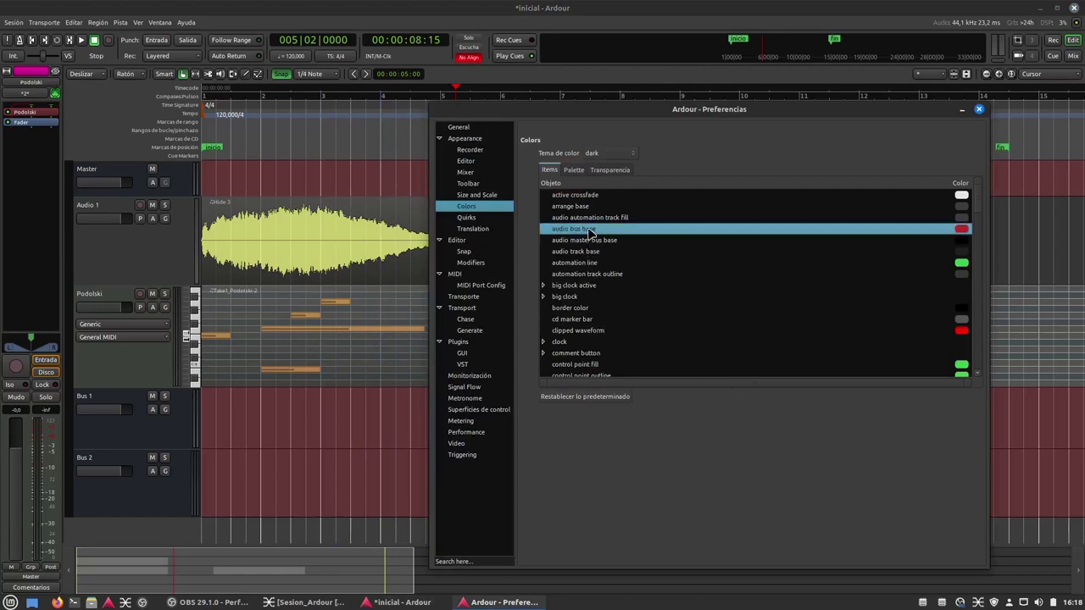
{"action": "left_click", "coordinate": [964, 230]}
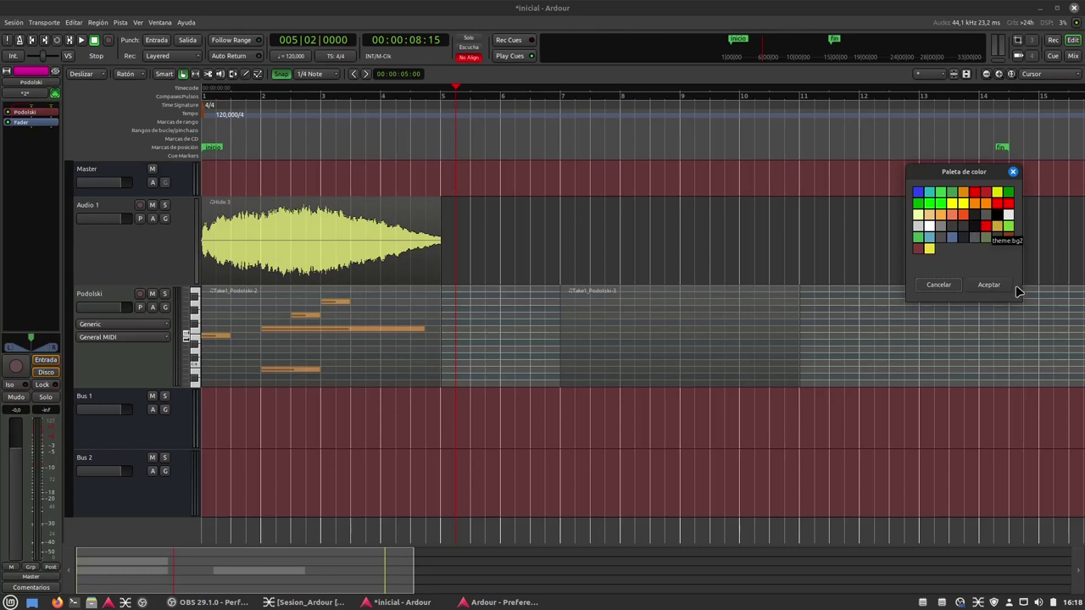
{"action": "left_click", "coordinate": [989, 285]}
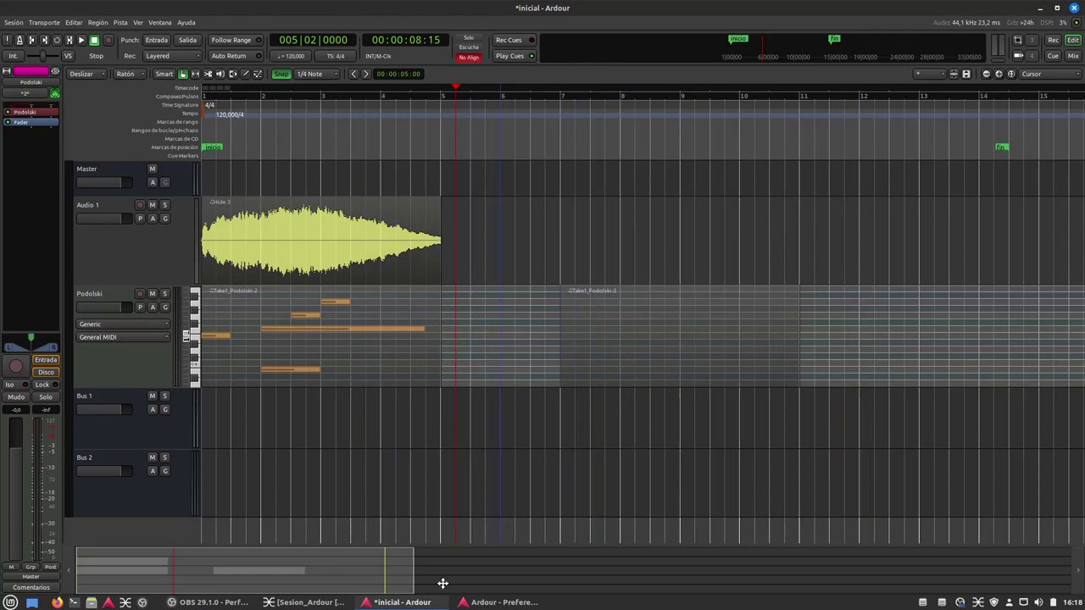
Set the audio track base item's colour to alert:blue in the preferences and select the Audio 1 region in the editor.
{"action": "left_click", "coordinate": [500, 602]}
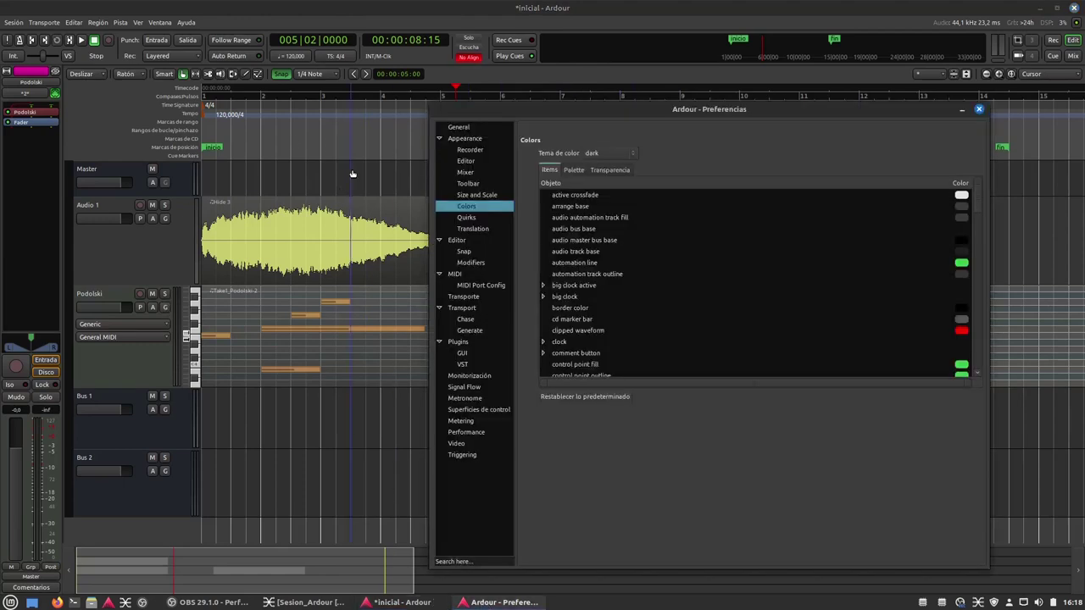
{"action": "left_click", "coordinate": [573, 253]}
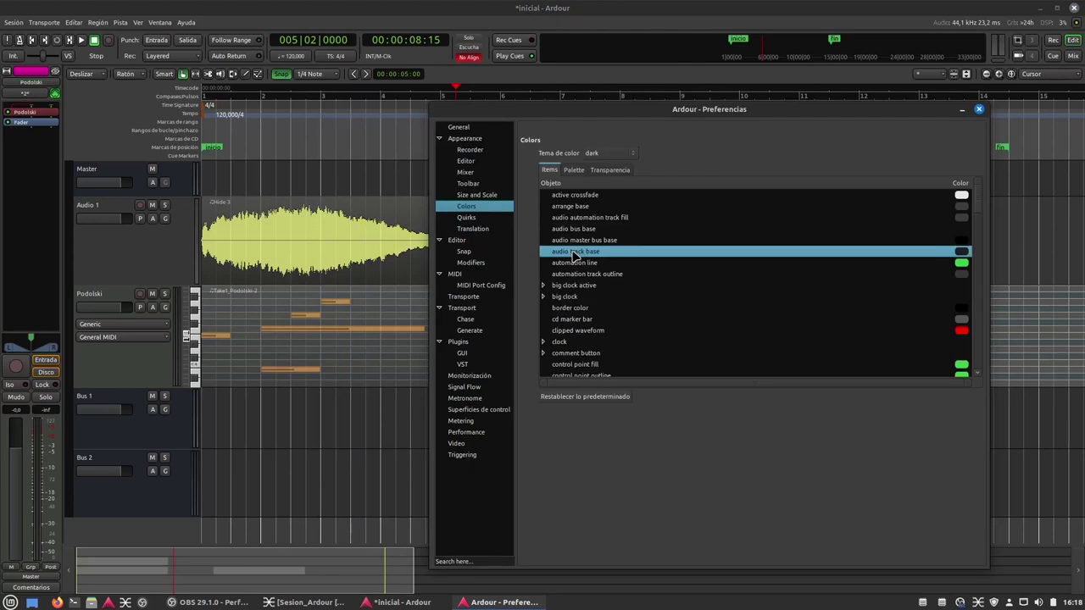
{"action": "left_click", "coordinate": [961, 252]}
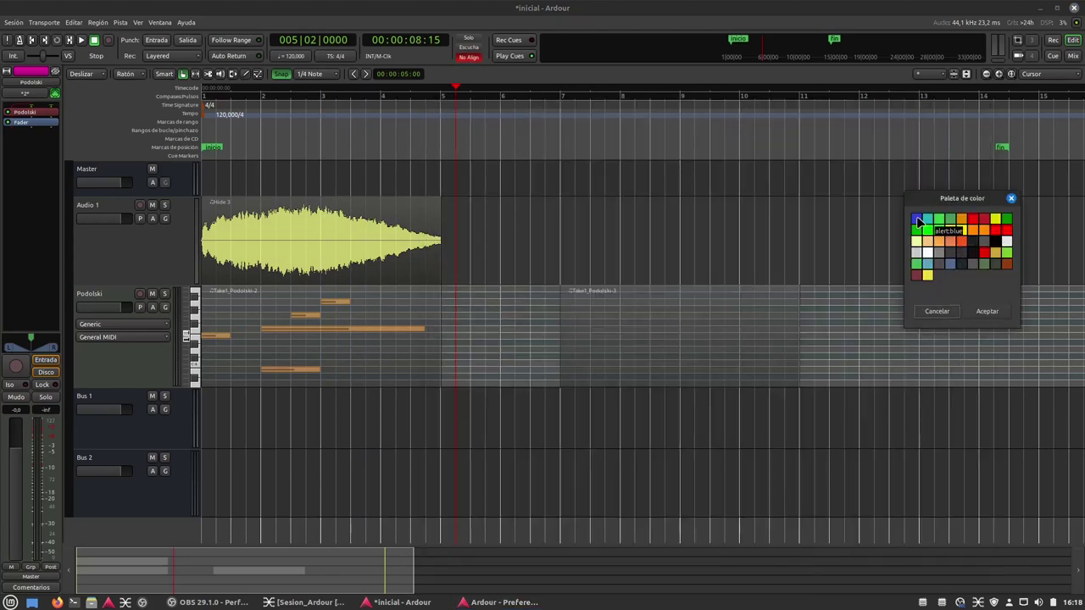
{"action": "left_click", "coordinate": [988, 312]}
{"action": "left_click_drag", "start_coordinate": [378, 219], "coordinate": [370, 383]}
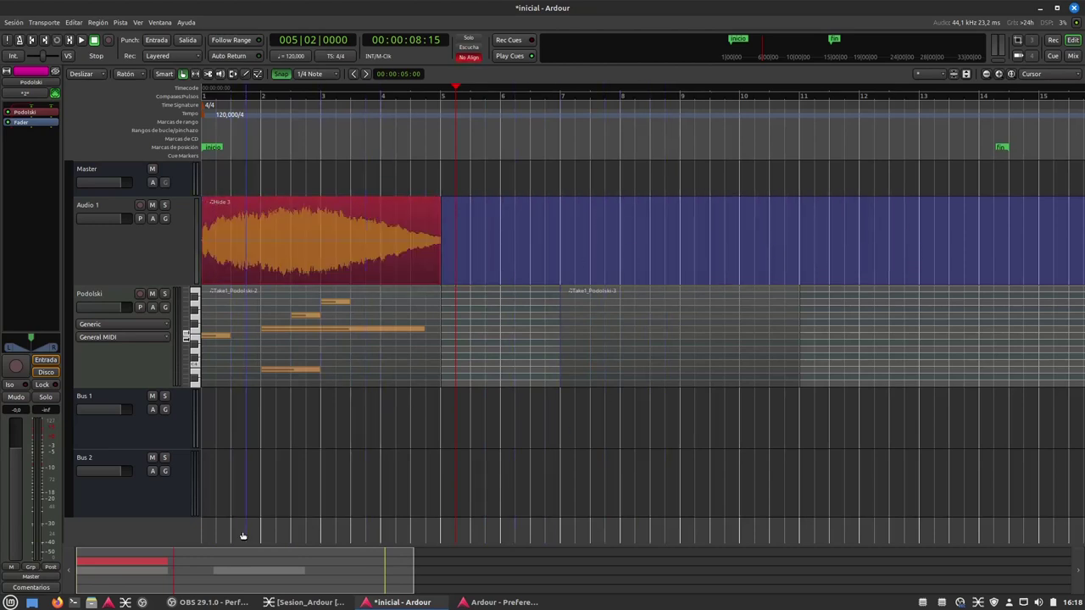
{"action": "scroll", "coordinate": [302, 499], "scroll_direction": "down", "scroll_amount": 3}
{"action": "scroll", "coordinate": [303, 498], "scroll_direction": "up", "scroll_amount": 3}
Set the colour of the midi track base item in the colour preferences to alert:yellow.
{"action": "left_click", "coordinate": [496, 603]}
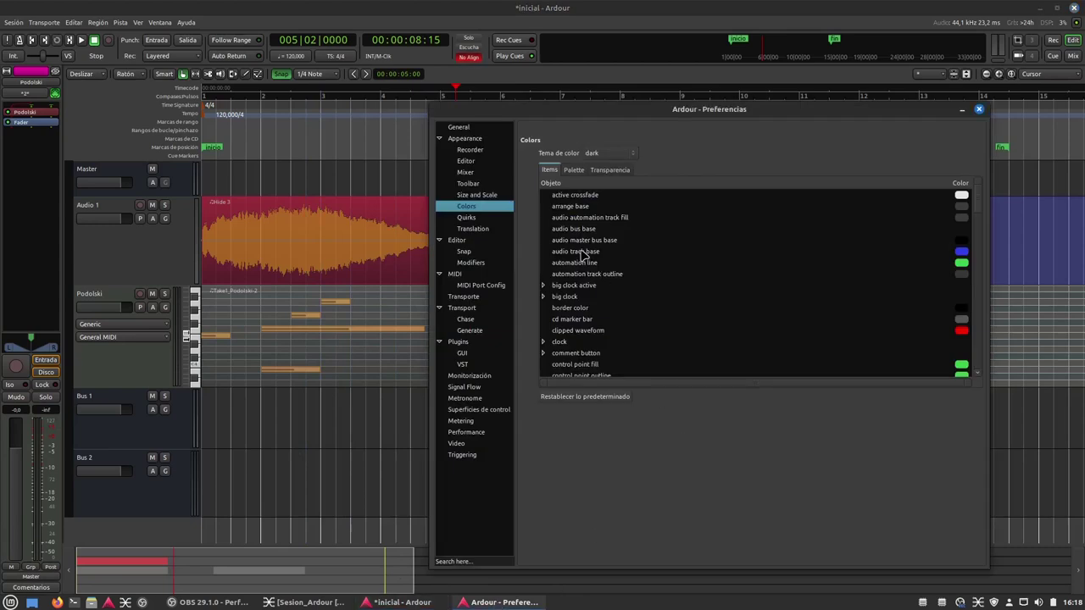
{"action": "scroll", "coordinate": [583, 254], "scroll_direction": "down", "scroll_amount": 2}
{"action": "scroll", "coordinate": [582, 254], "scroll_direction": "down", "scroll_amount": 7}
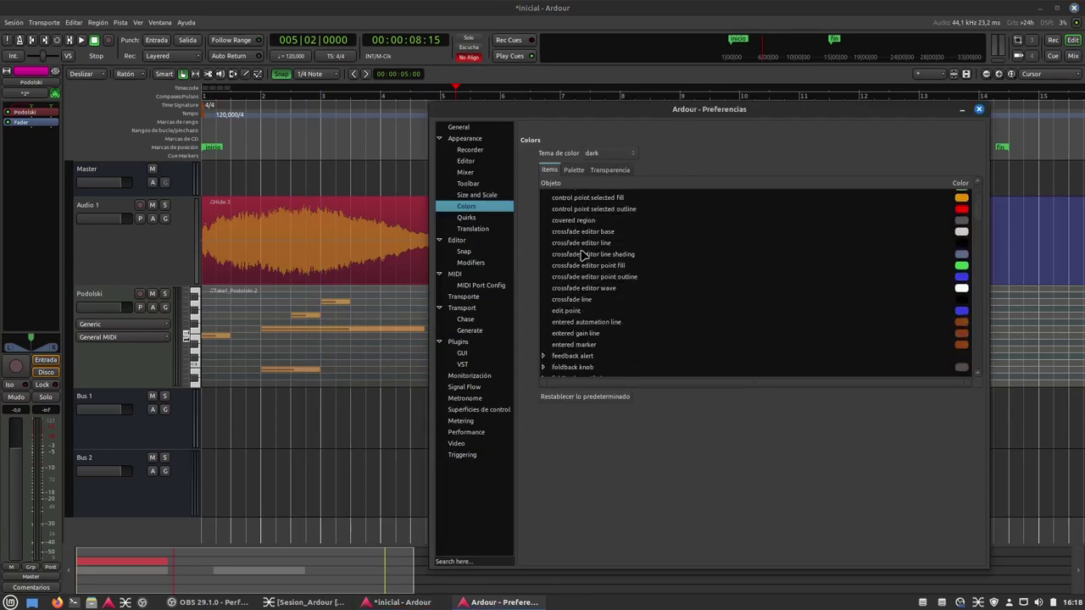
{"action": "scroll", "coordinate": [583, 254], "scroll_direction": "down", "scroll_amount": 15}
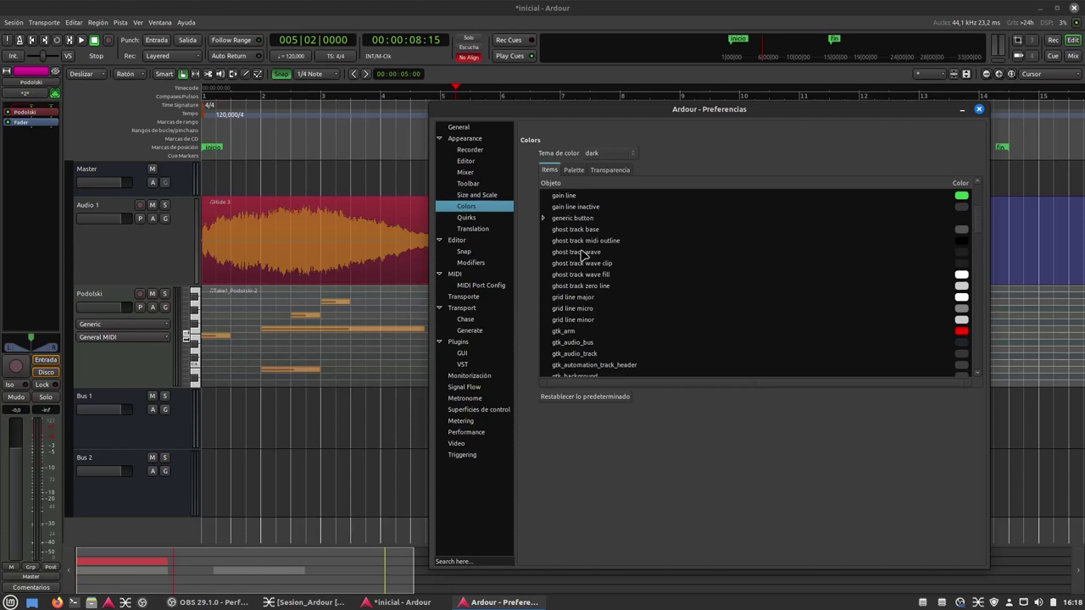
{"action": "scroll", "coordinate": [582, 256], "scroll_direction": "down", "scroll_amount": 8}
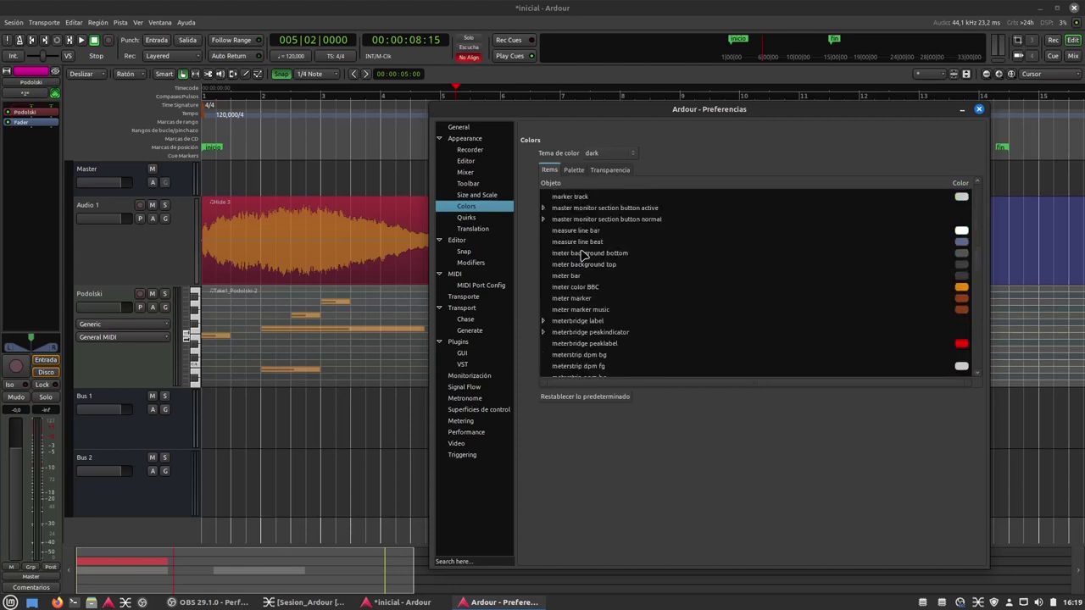
{"action": "scroll", "coordinate": [579, 322], "scroll_direction": "down", "scroll_amount": 3}
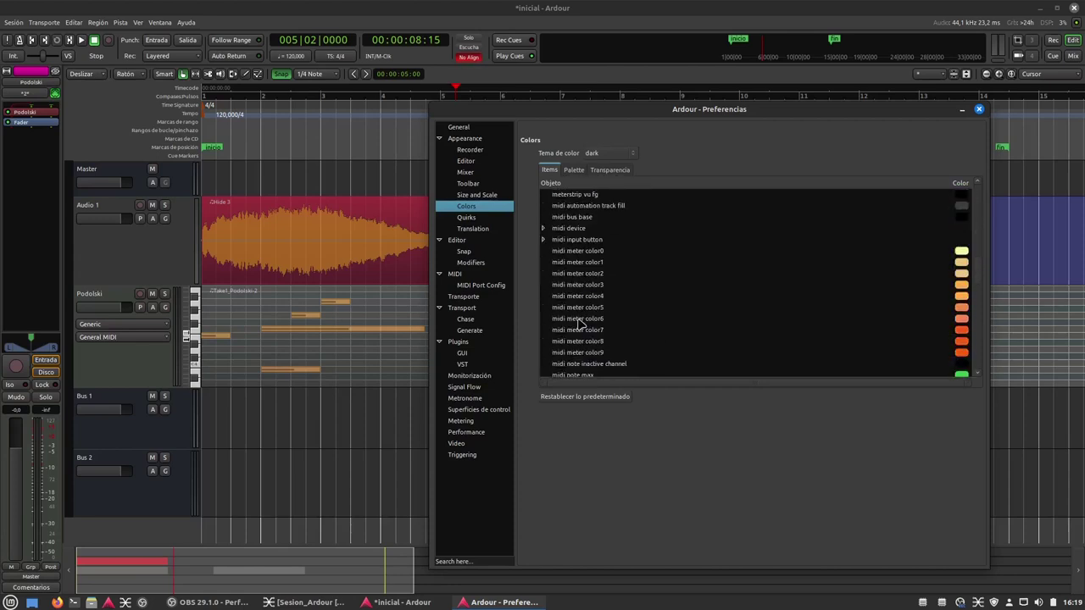
{"action": "scroll", "coordinate": [579, 323], "scroll_direction": "down", "scroll_amount": 6}
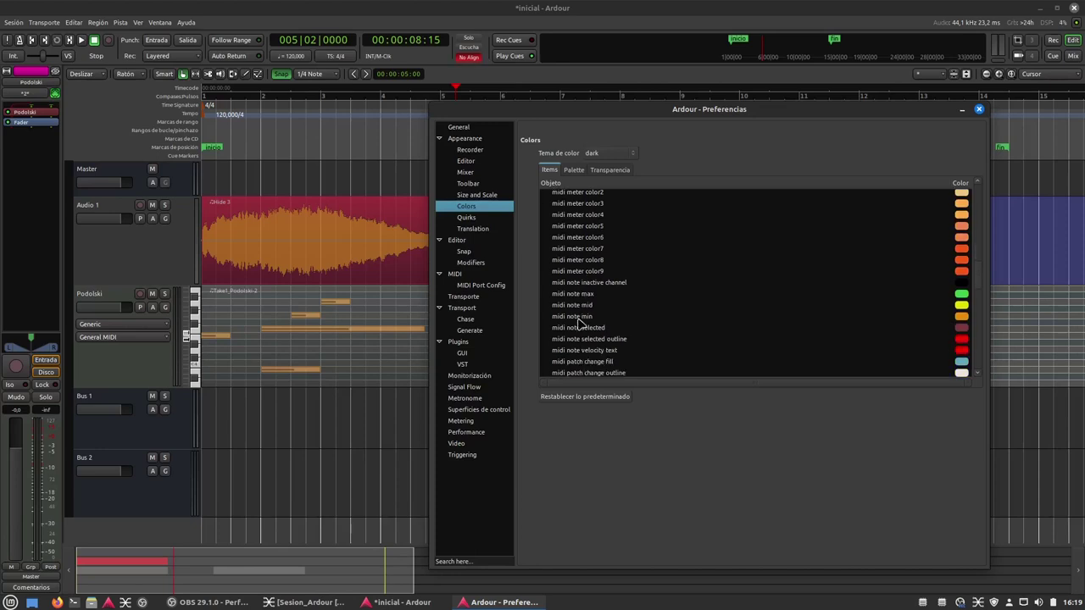
{"action": "scroll", "coordinate": [579, 323], "scroll_direction": "down", "scroll_amount": 2}
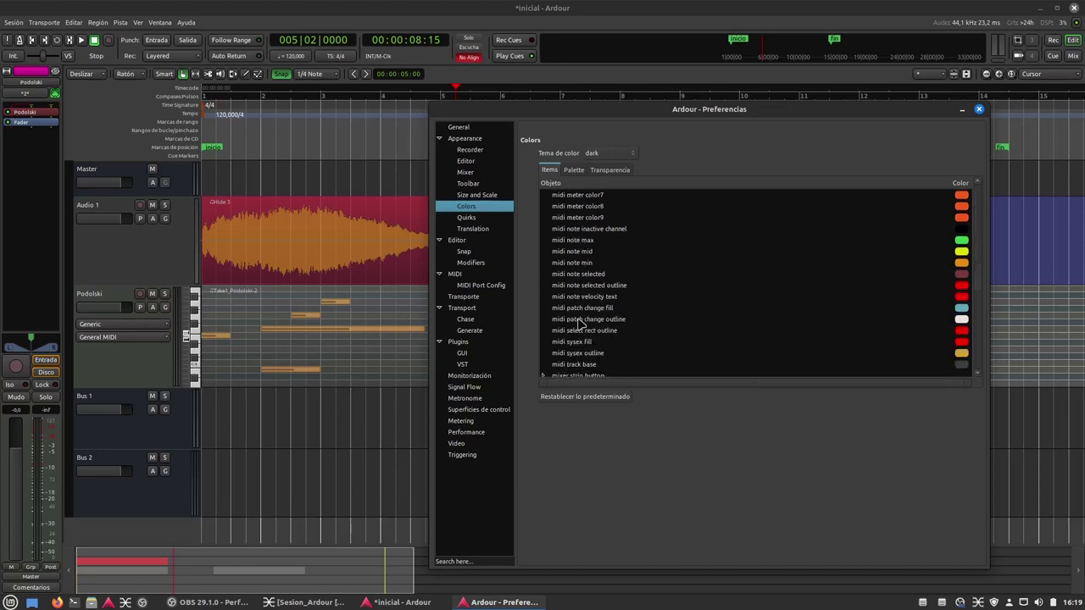
{"action": "left_click", "coordinate": [592, 369]}
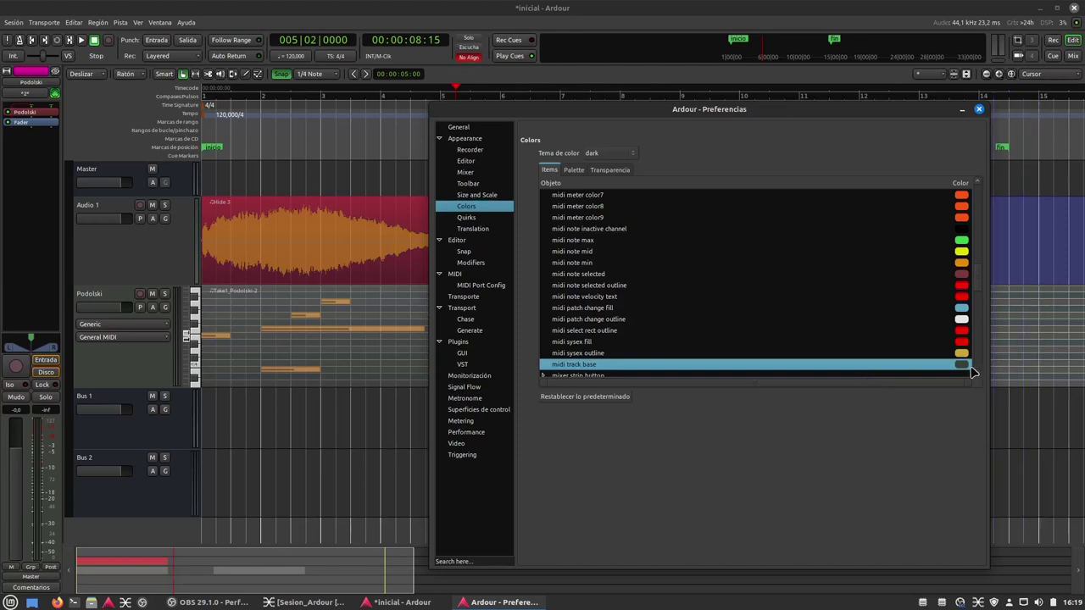
{"action": "left_click", "coordinate": [962, 365]}
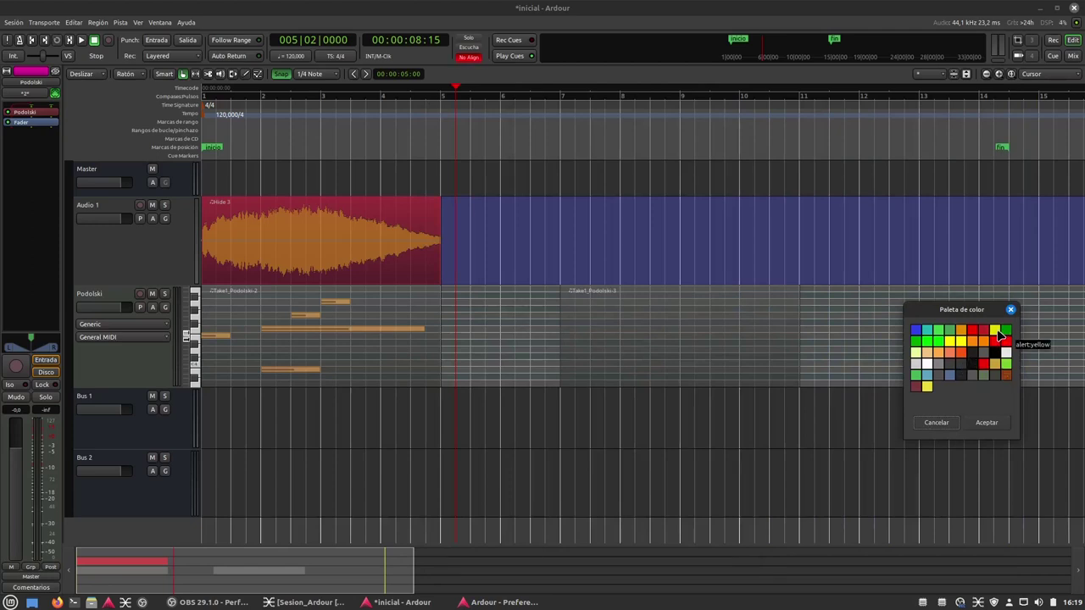
{"action": "left_click", "coordinate": [994, 423]}
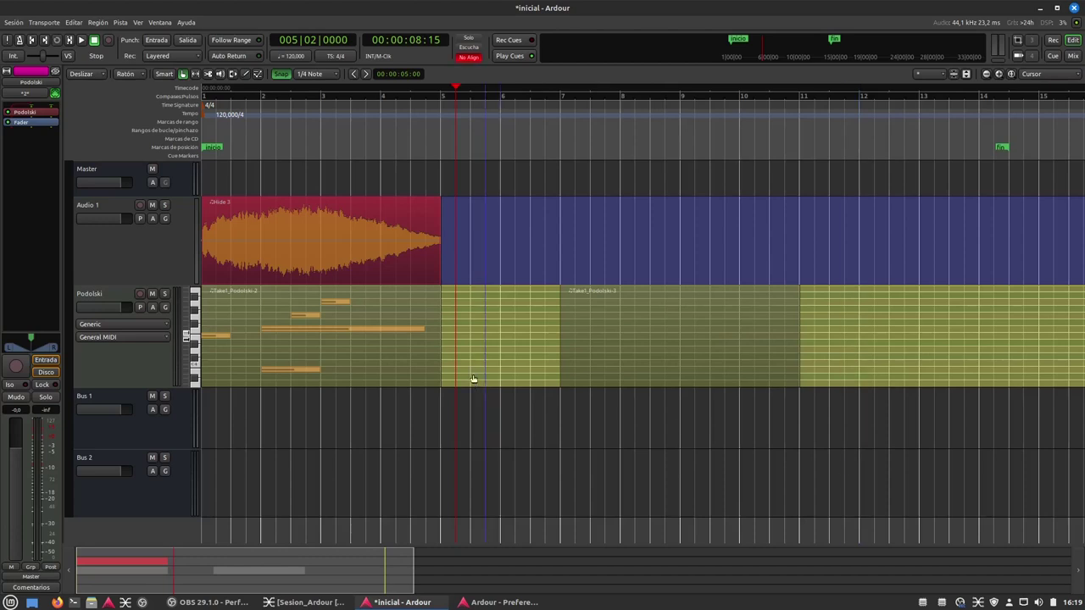
Select the two MIDI regions on the Podolski track one after the other to check them against the track background.
{"action": "left_click", "coordinate": [436, 375]}
{"action": "left_click", "coordinate": [677, 378]}
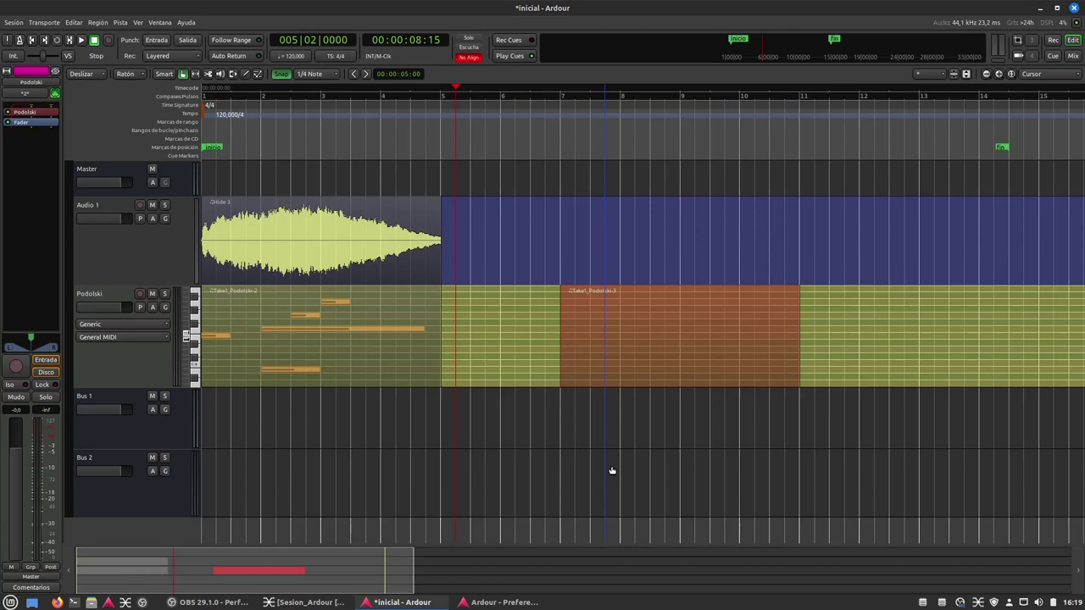
{"action": "left_click", "coordinate": [364, 373]}
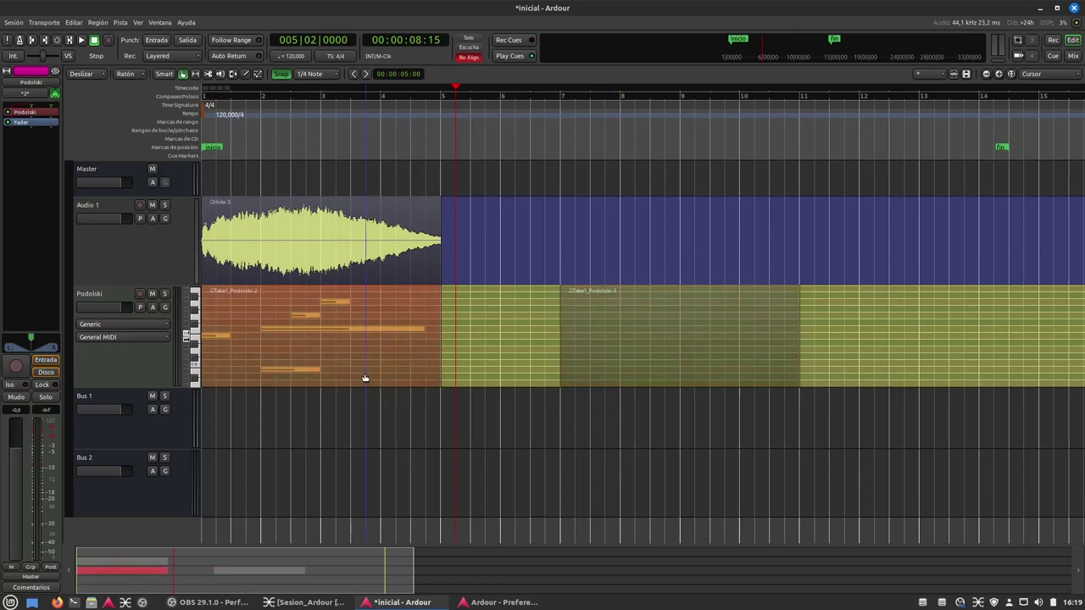
Reopen the colour preferences and look through the remaining colour items to the end of the list and back to its beginning.
{"action": "left_click", "coordinate": [502, 603]}
{"action": "scroll", "coordinate": [642, 270], "scroll_direction": "down", "scroll_amount": 15}
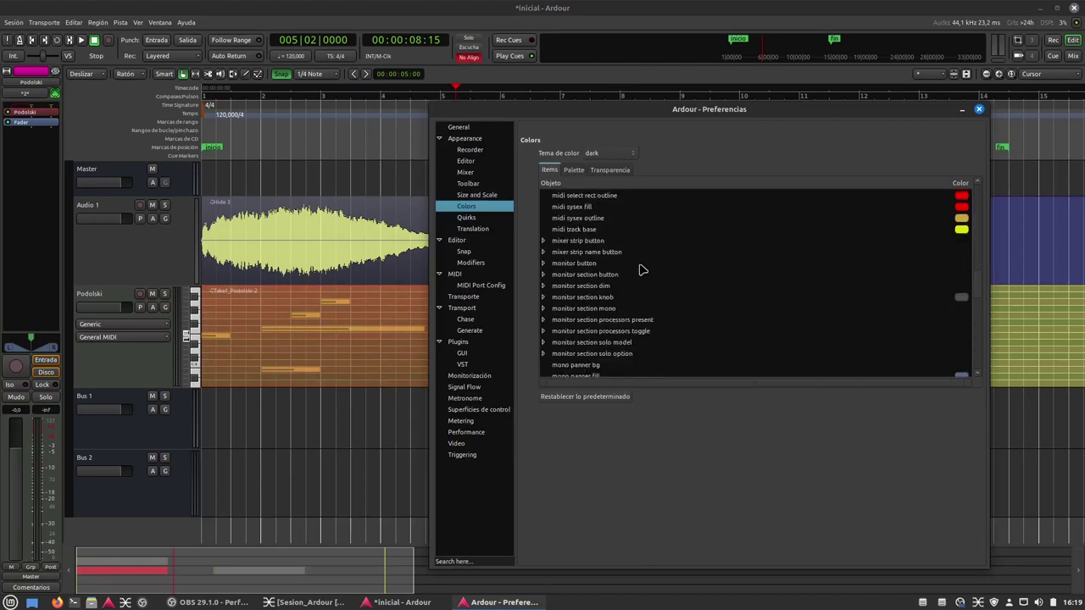
{"action": "scroll", "coordinate": [641, 270], "scroll_direction": "down", "scroll_amount": 15}
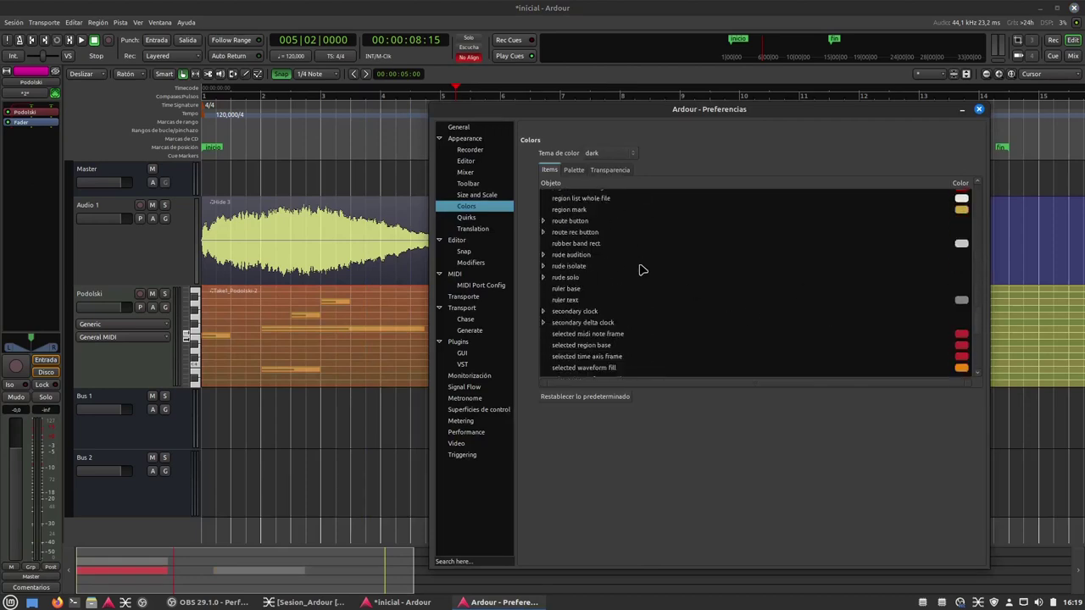
{"action": "scroll", "coordinate": [642, 270], "scroll_direction": "down", "scroll_amount": 2}
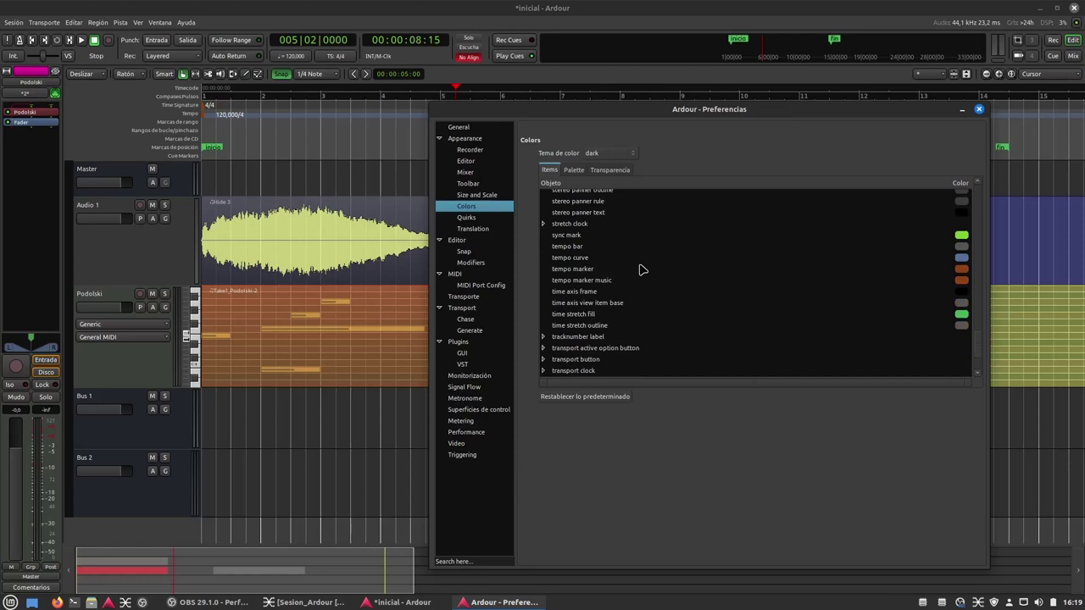
{"action": "scroll", "coordinate": [642, 269], "scroll_direction": "down", "scroll_amount": 6}
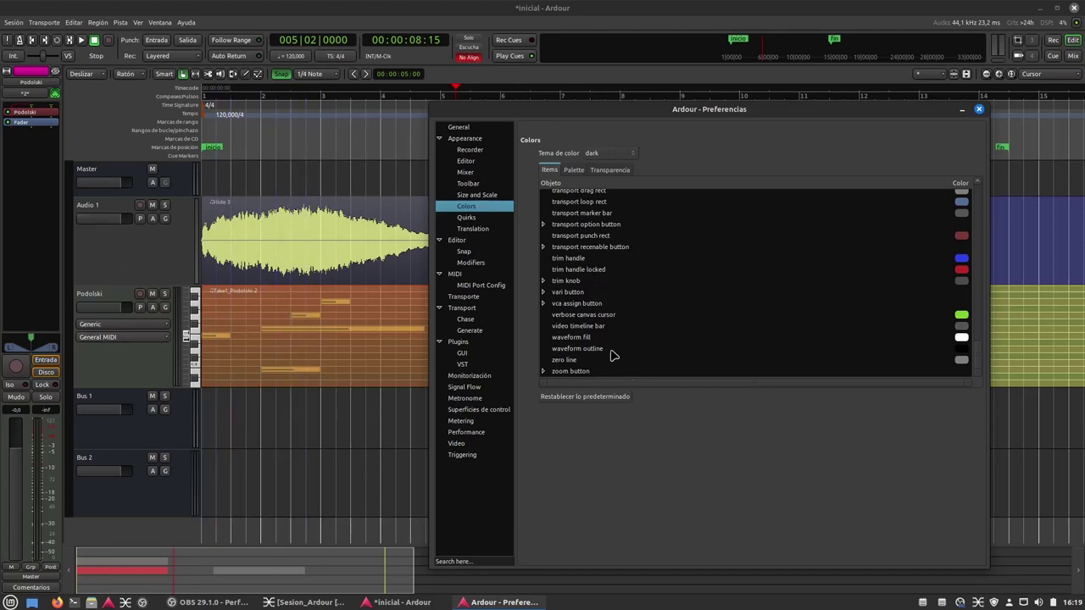
{"action": "scroll", "coordinate": [613, 356], "scroll_direction": "up", "scroll_amount": 5}
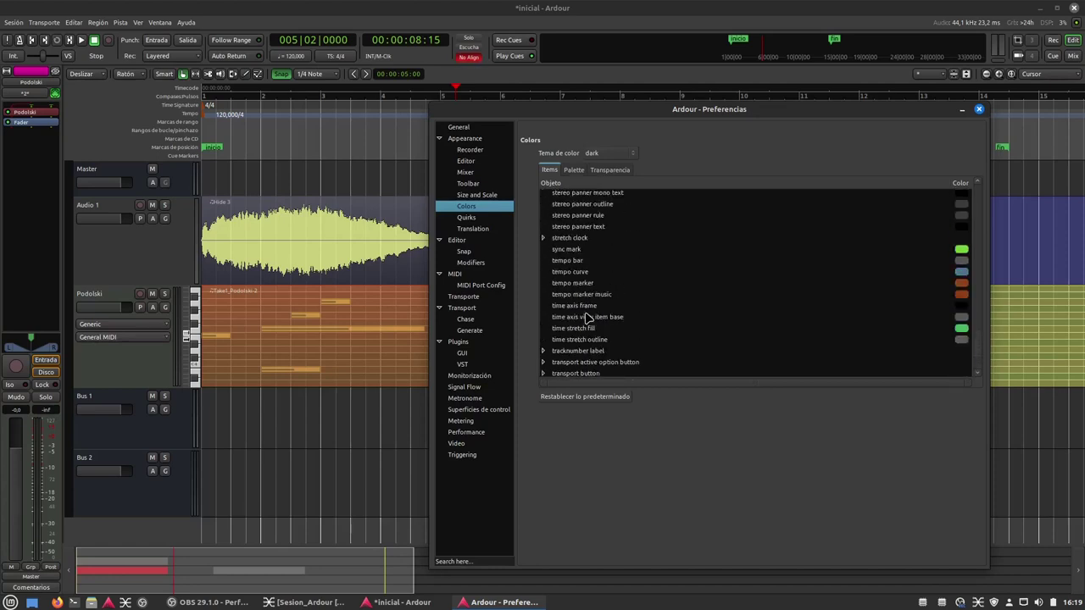
{"action": "scroll", "coordinate": [587, 317], "scroll_direction": "up", "scroll_amount": 1}
{"action": "scroll", "coordinate": [587, 317], "scroll_direction": "up", "scroll_amount": 5}
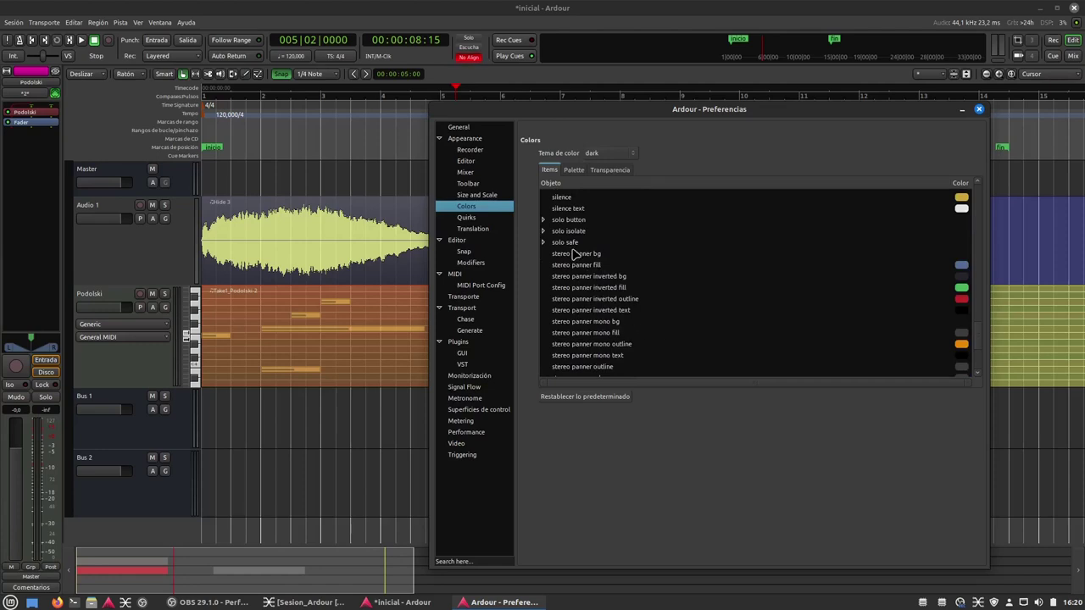
{"action": "scroll", "coordinate": [575, 254], "scroll_direction": "up", "scroll_amount": 3}
{"action": "scroll", "coordinate": [575, 289], "scroll_direction": "up", "scroll_amount": 20}
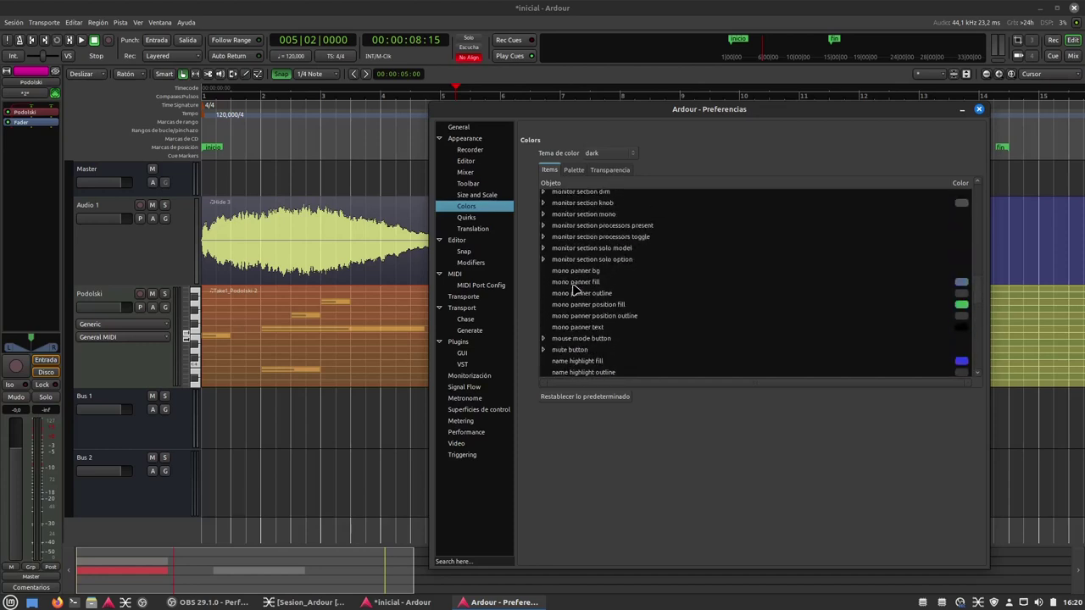
{"action": "scroll", "coordinate": [566, 229], "scroll_direction": "up", "scroll_amount": 20}
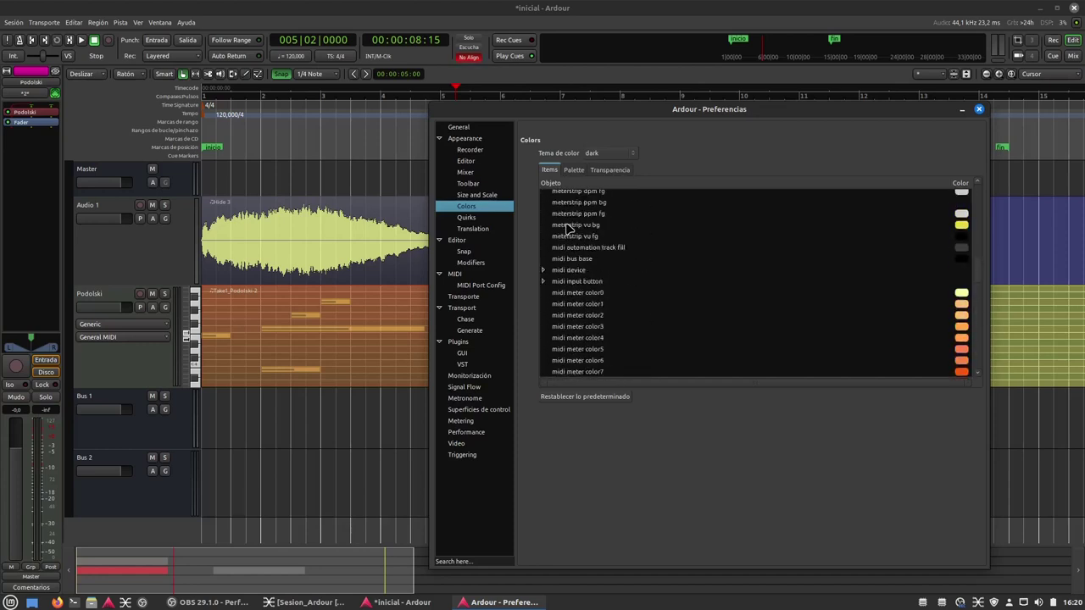
{"action": "scroll", "coordinate": [567, 229], "scroll_direction": "up", "scroll_amount": 15}
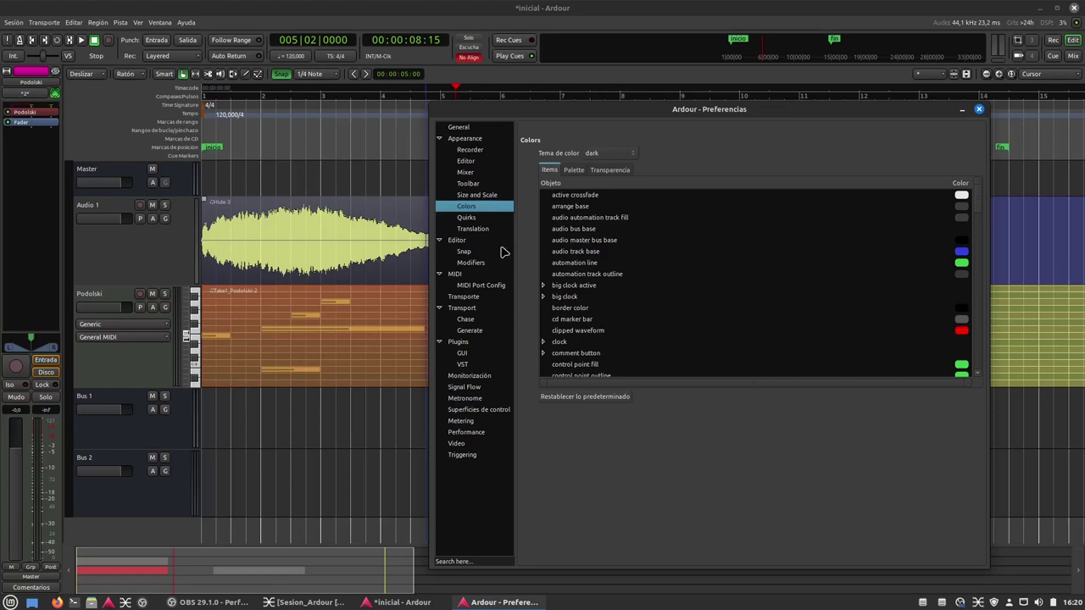
Select the audio automation track fill item and move the preferences window out of the way of the editor.
{"action": "left_click", "coordinate": [604, 208]}
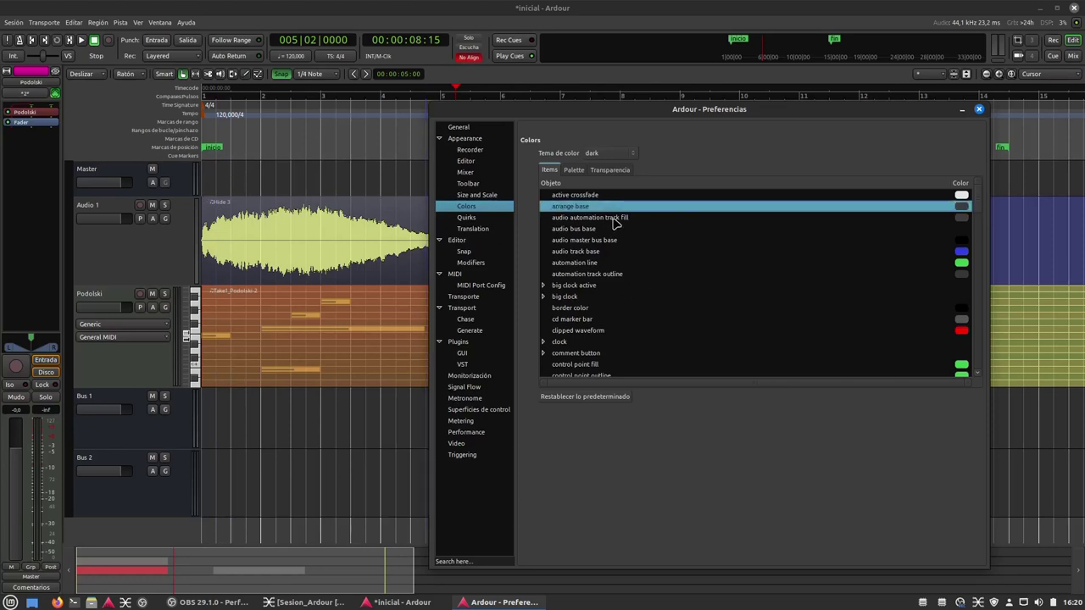
{"action": "left_click", "coordinate": [617, 219]}
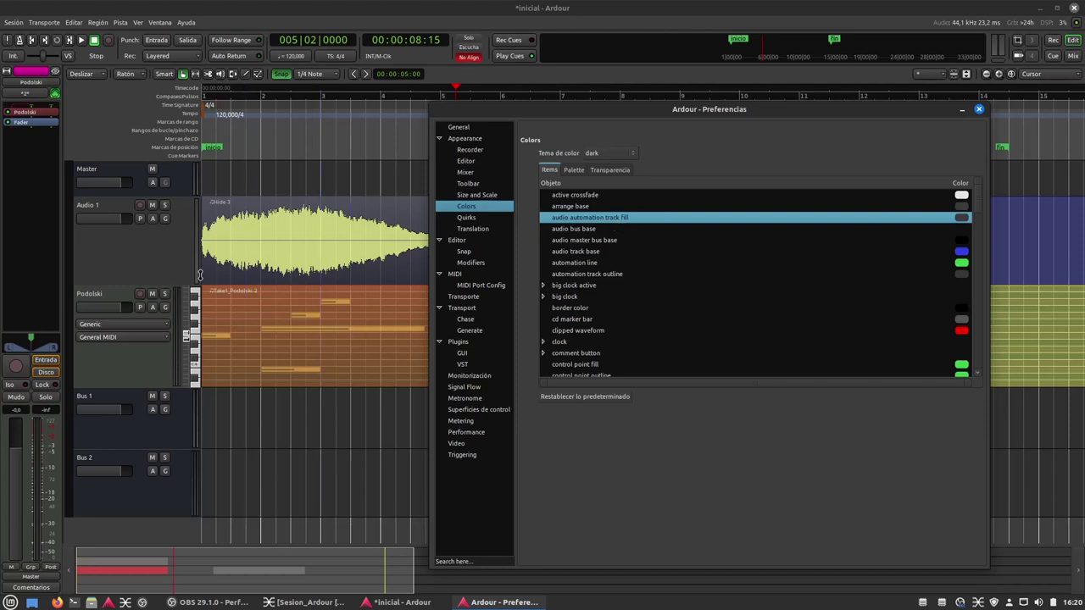
{"action": "left_click_drag", "start_coordinate": [680, 110], "coordinate": [1084, 127]}
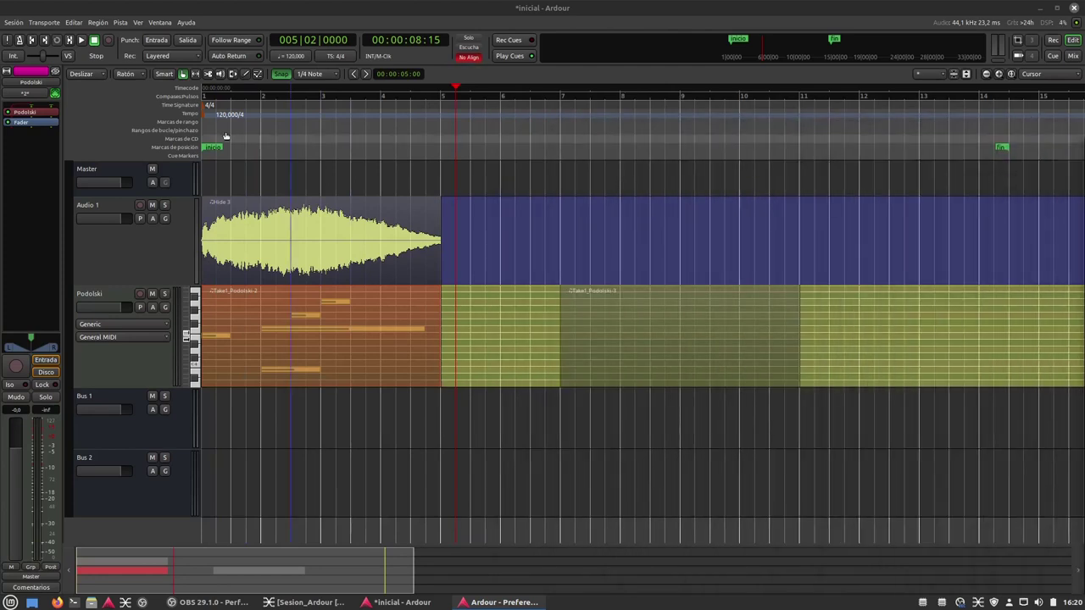
Add the favourite plugin AMBEO Orbit (VST2) to the Audio 1 track and move its window clear of the track headers.
{"action": "left_click", "coordinate": [130, 250]}
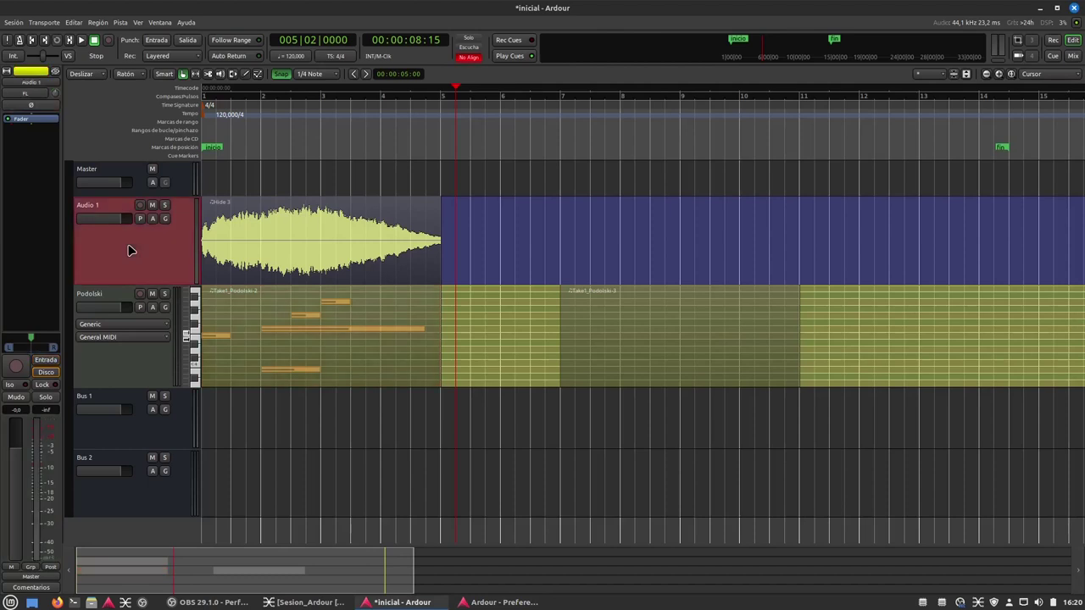
{"action": "right_click", "coordinate": [32, 121]}
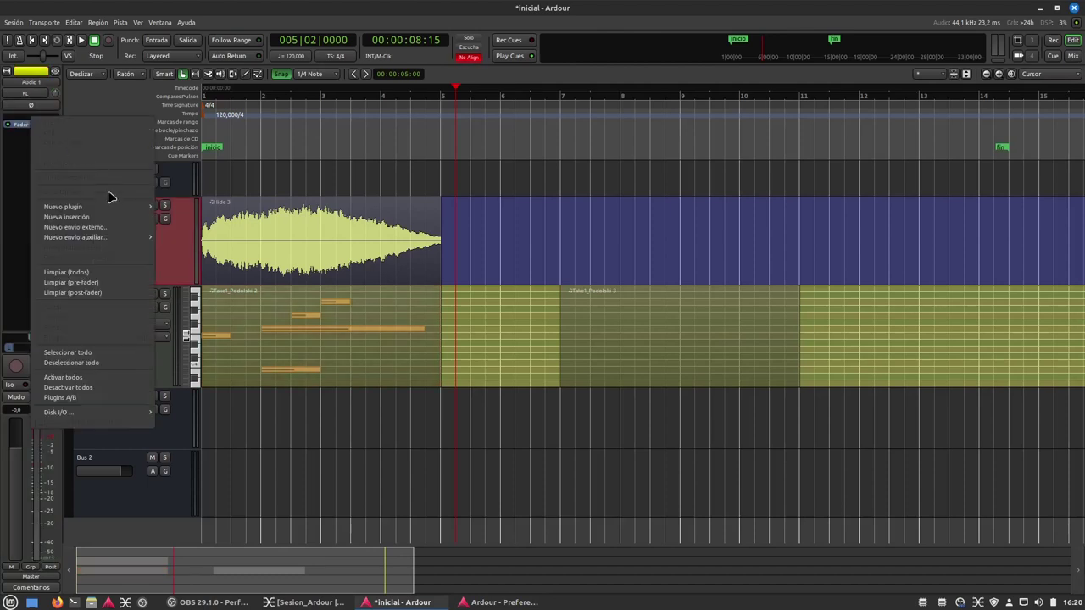
{"action": "mouse_move", "coordinate": [103, 208]}
{"action": "mouse_move", "coordinate": [195, 210]}
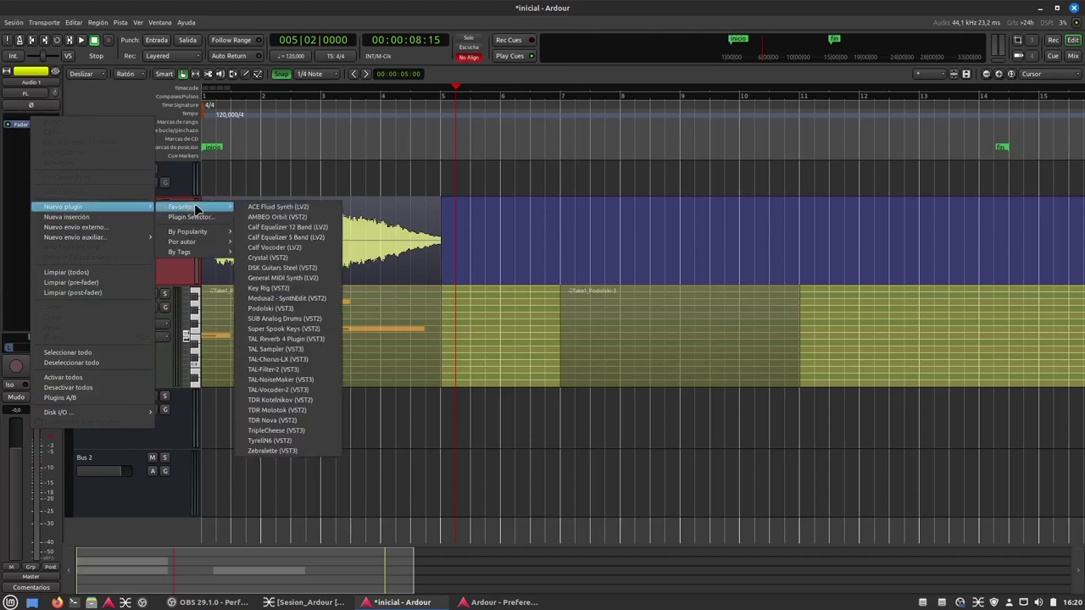
{"action": "left_click", "coordinate": [277, 217]}
{"action": "left_click_drag", "start_coordinate": [89, 111], "coordinate": [477, 184]}
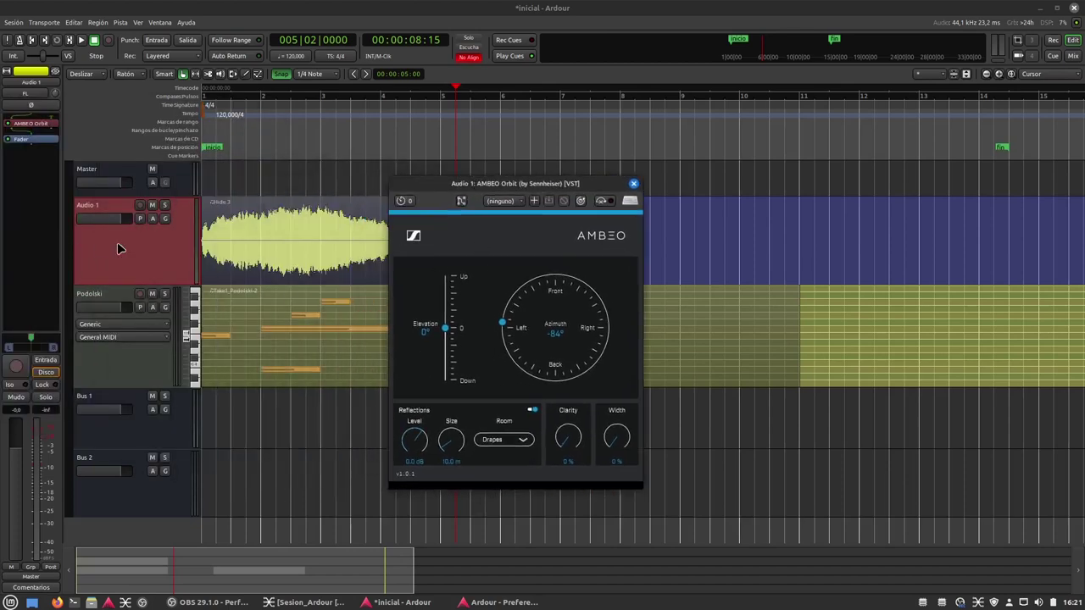
Show the AMBEO Orbit Azimuth automation lane for Audio 1 and make it taller, closing the plugin window.
{"action": "right_click", "coordinate": [145, 275]}
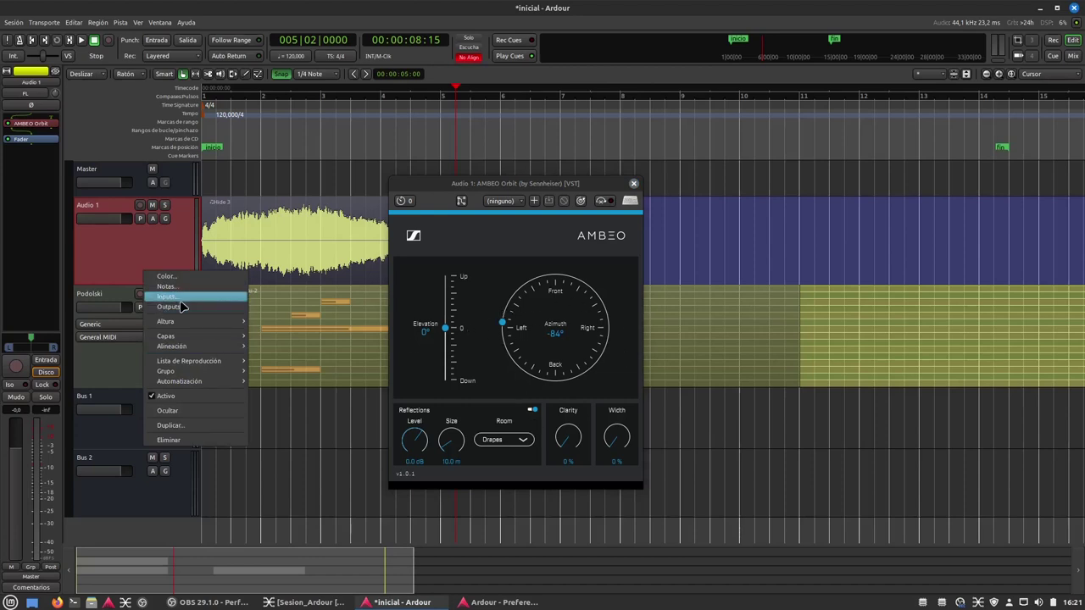
{"action": "mouse_move", "coordinate": [223, 381]}
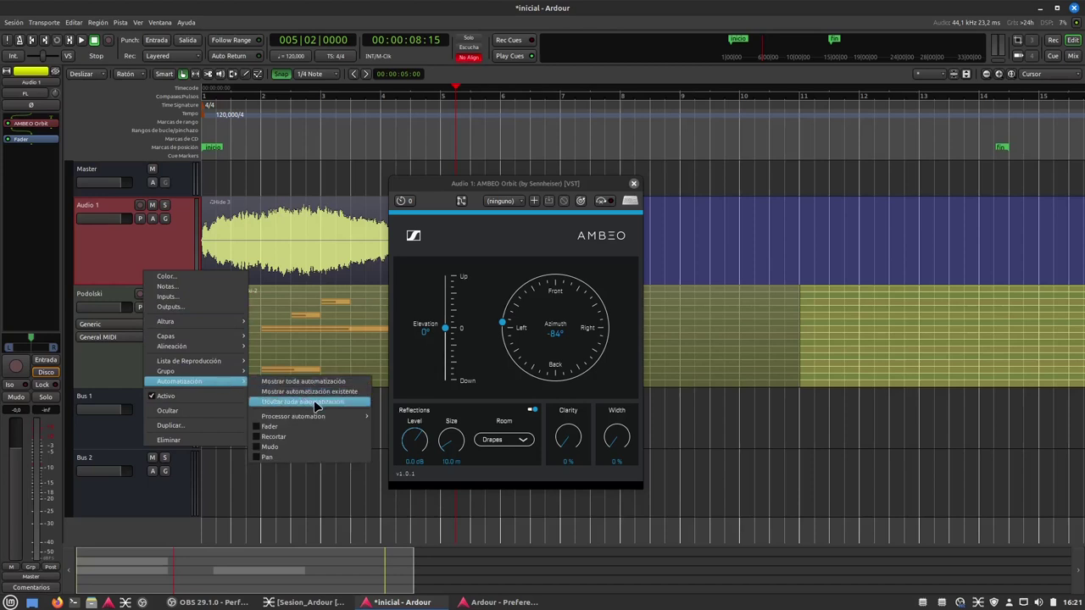
{"action": "mouse_move", "coordinate": [335, 419]}
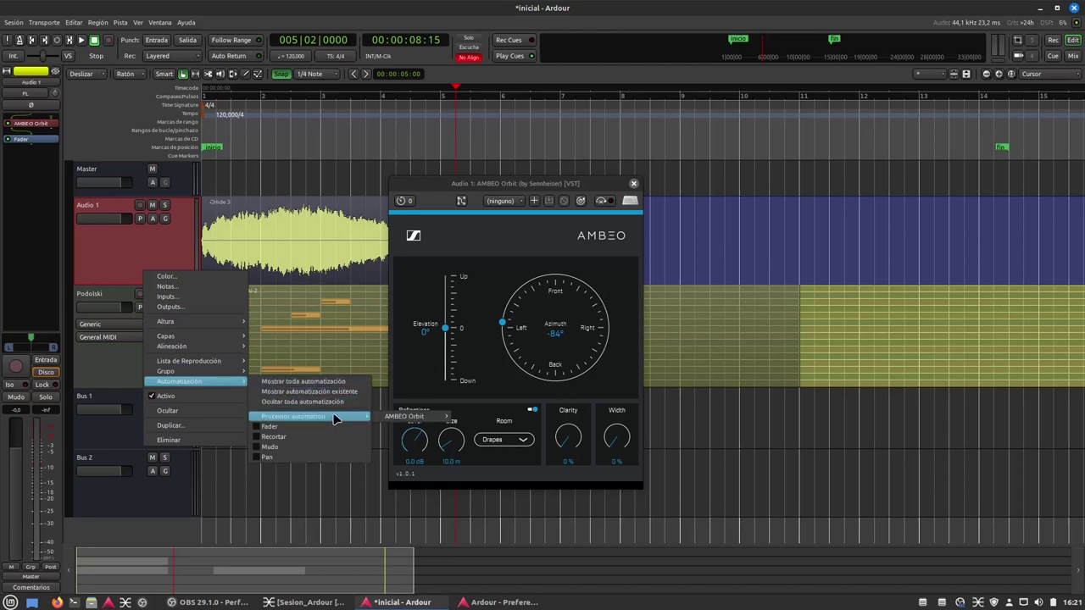
{"action": "mouse_move", "coordinate": [403, 421]}
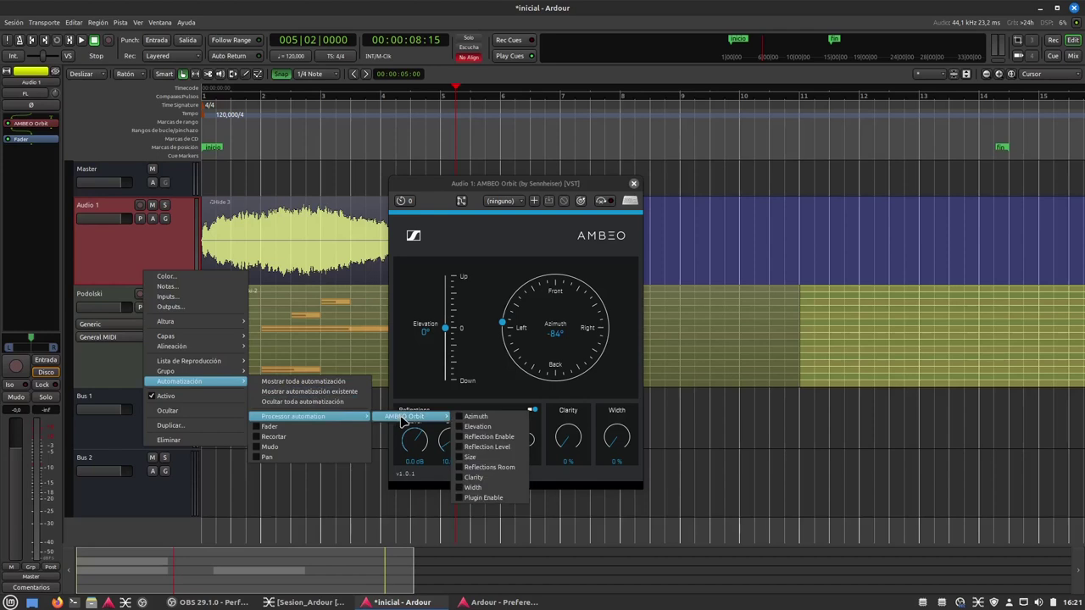
{"action": "left_click", "coordinate": [463, 417]}
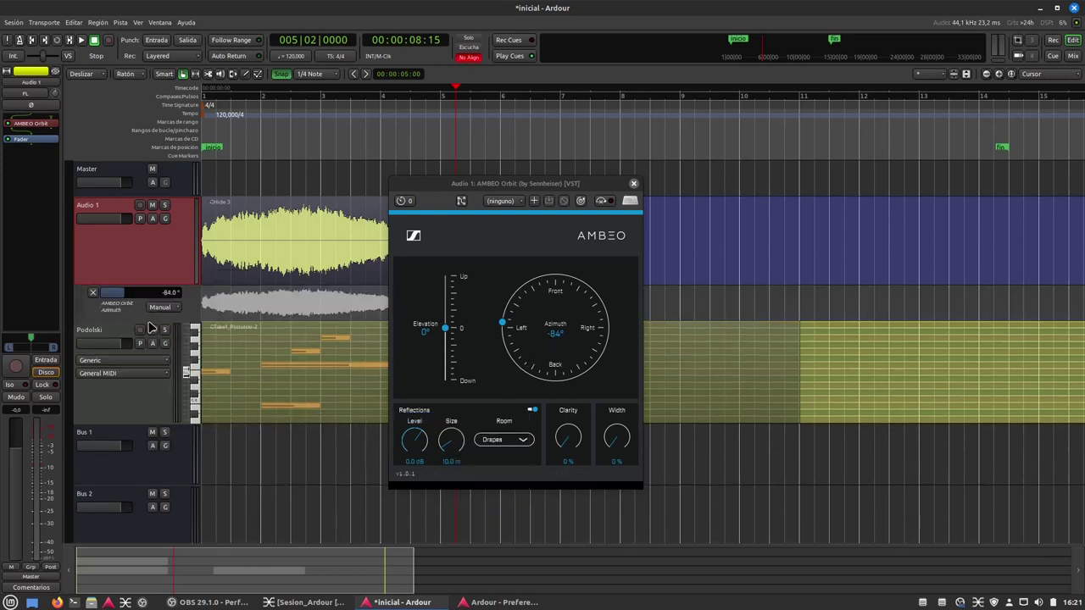
{"action": "left_click_drag", "start_coordinate": [172, 320], "coordinate": [173, 354]}
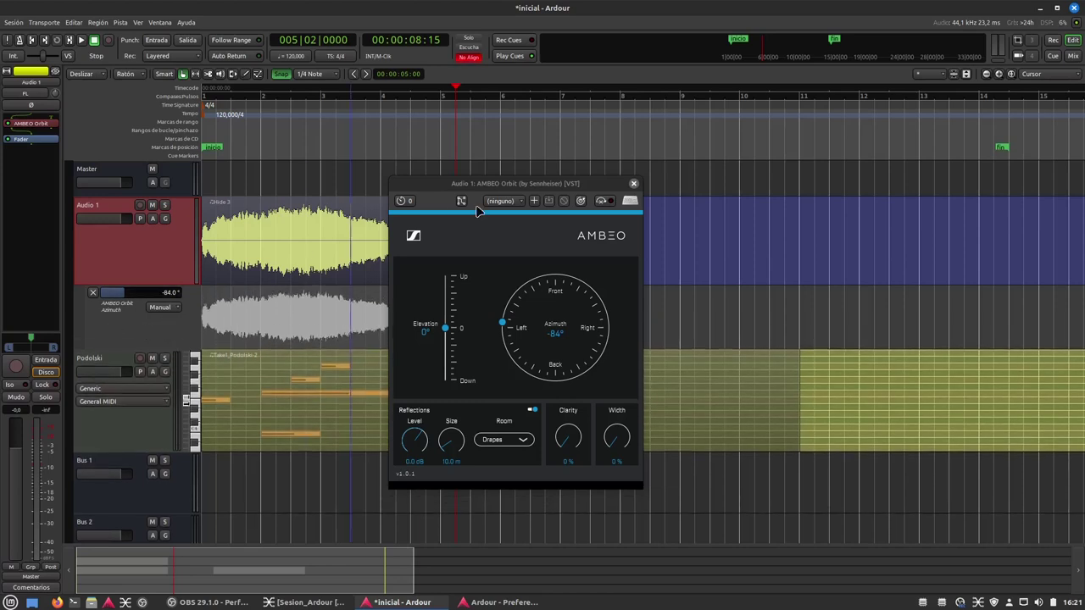
{"action": "left_click", "coordinate": [633, 184]}
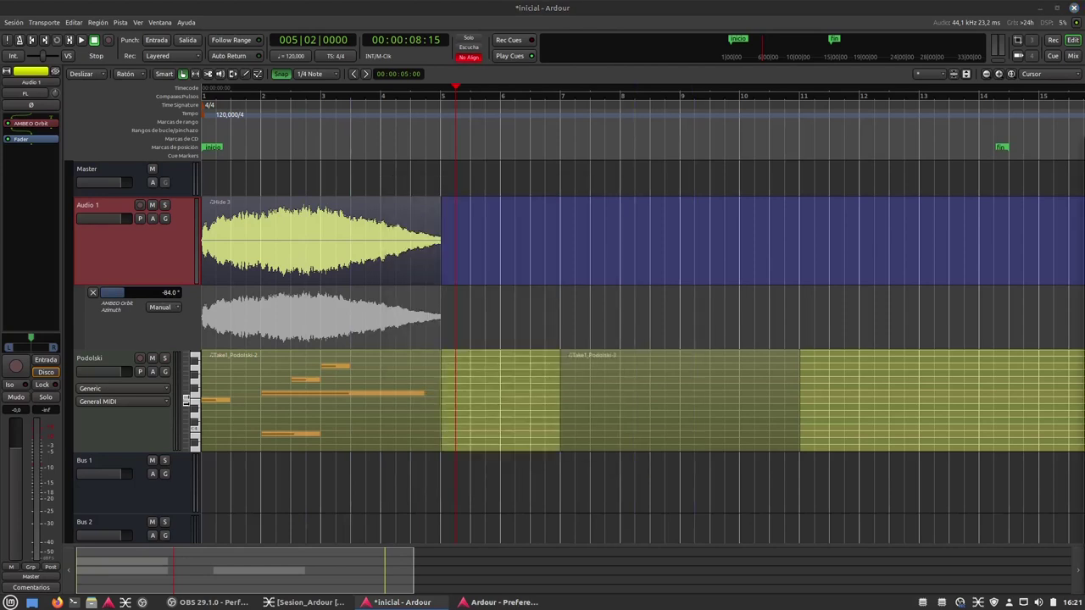
Set the audio automation track fill item to the alert:blue palette colour in the colour preferences.
{"action": "key", "text": "alt+o"}
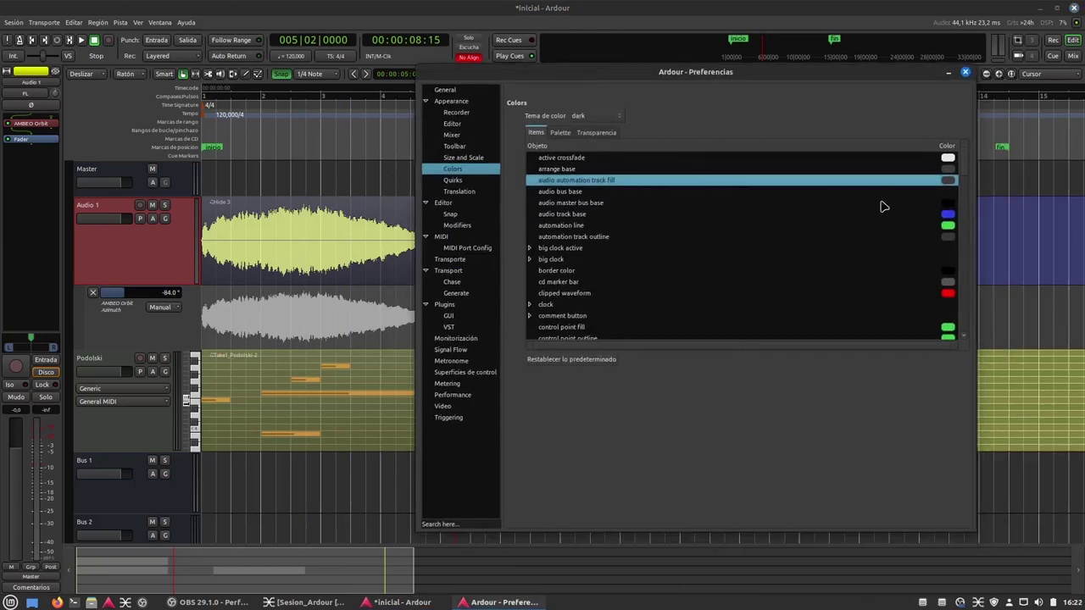
{"action": "left_click", "coordinate": [948, 185]}
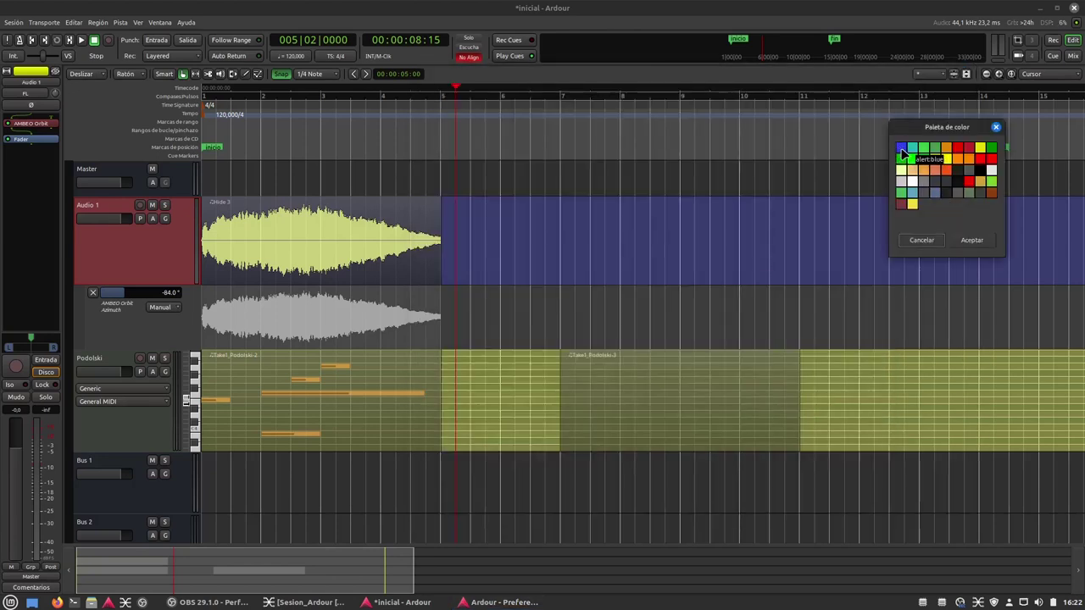
{"action": "left_click", "coordinate": [977, 245]}
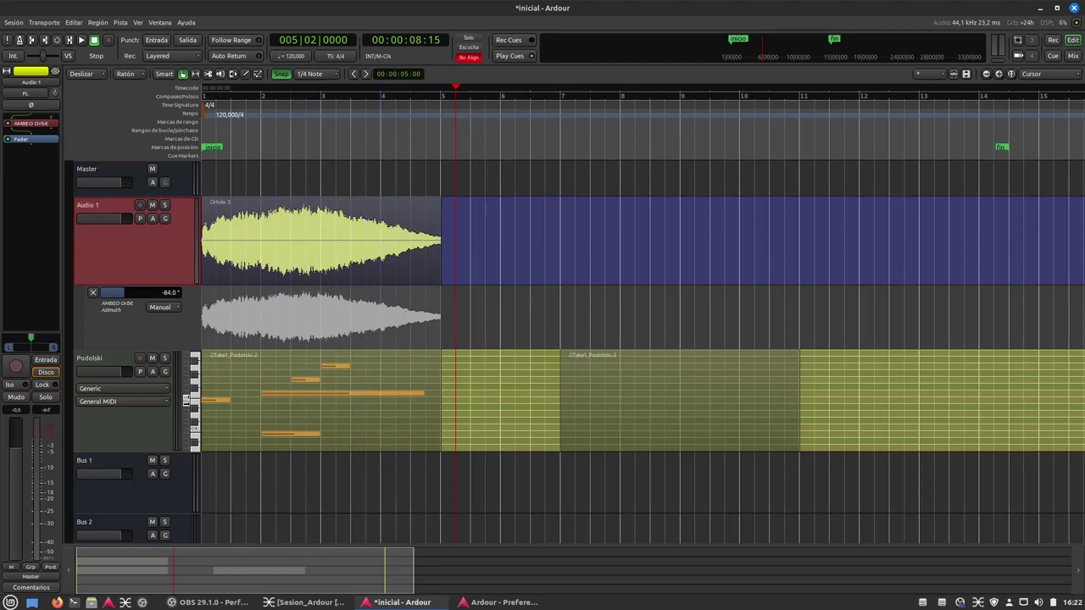
Reopen the colour preferences and set the automation track outline item to blue.
{"action": "left_click", "coordinate": [519, 603]}
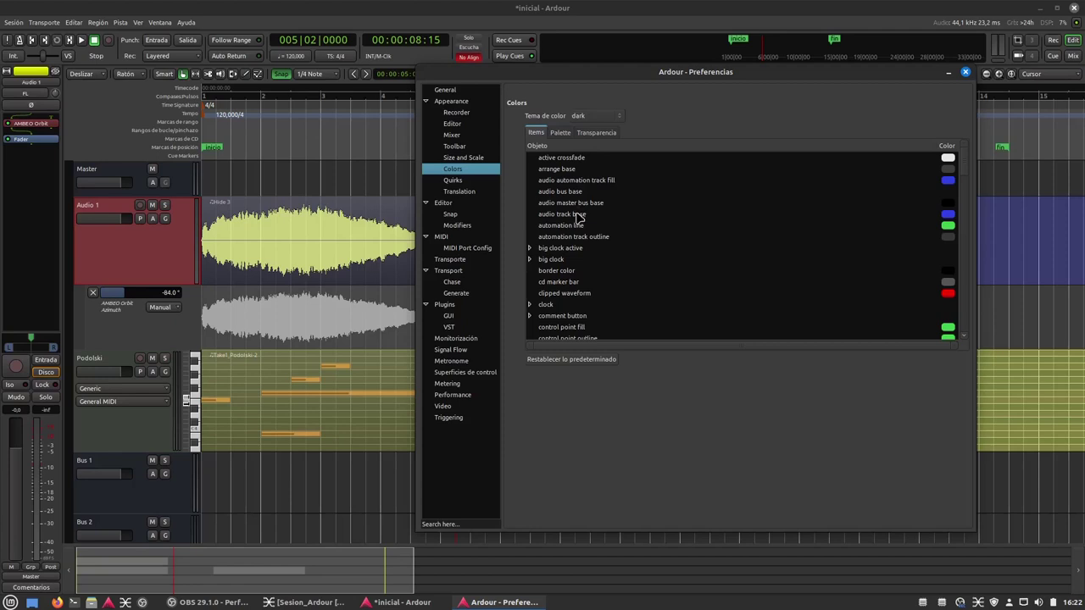
{"action": "scroll", "coordinate": [577, 226], "scroll_direction": "down", "scroll_amount": 2}
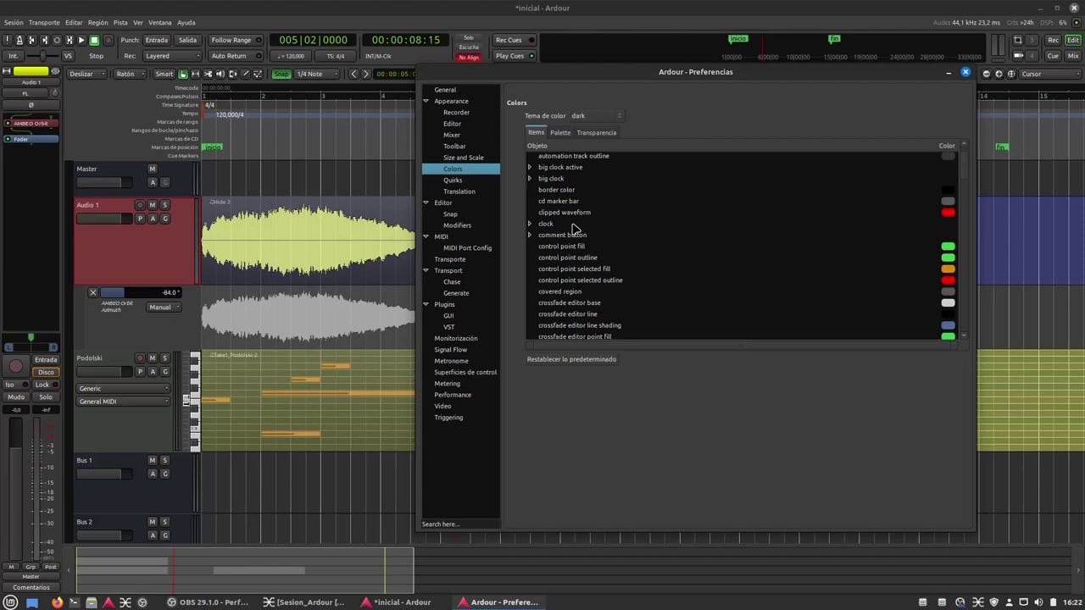
{"action": "scroll", "coordinate": [575, 227], "scroll_direction": "up", "scroll_amount": 2}
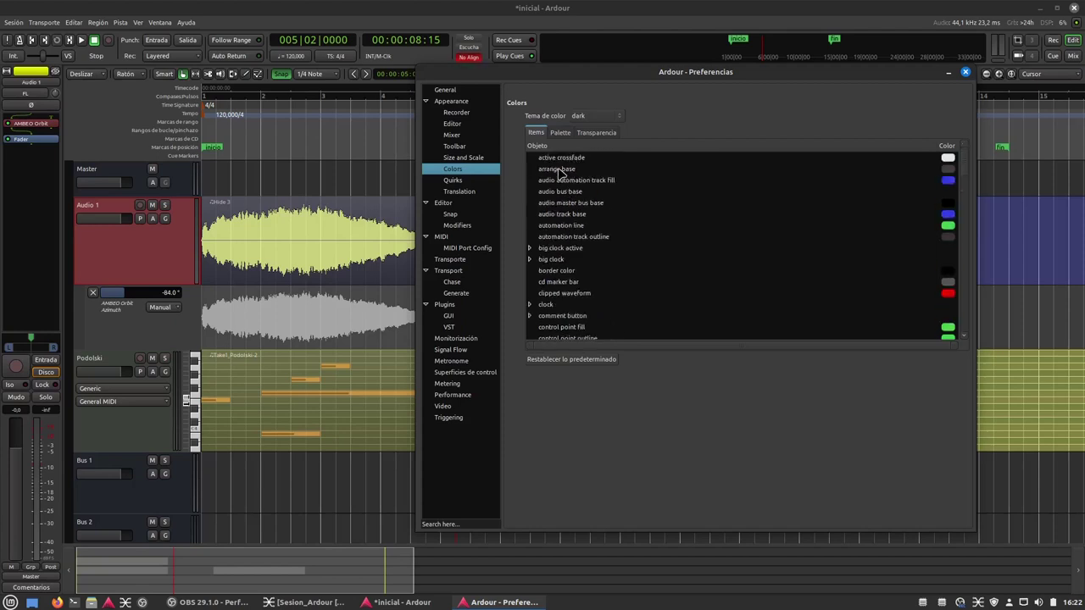
{"action": "left_click", "coordinate": [570, 239]}
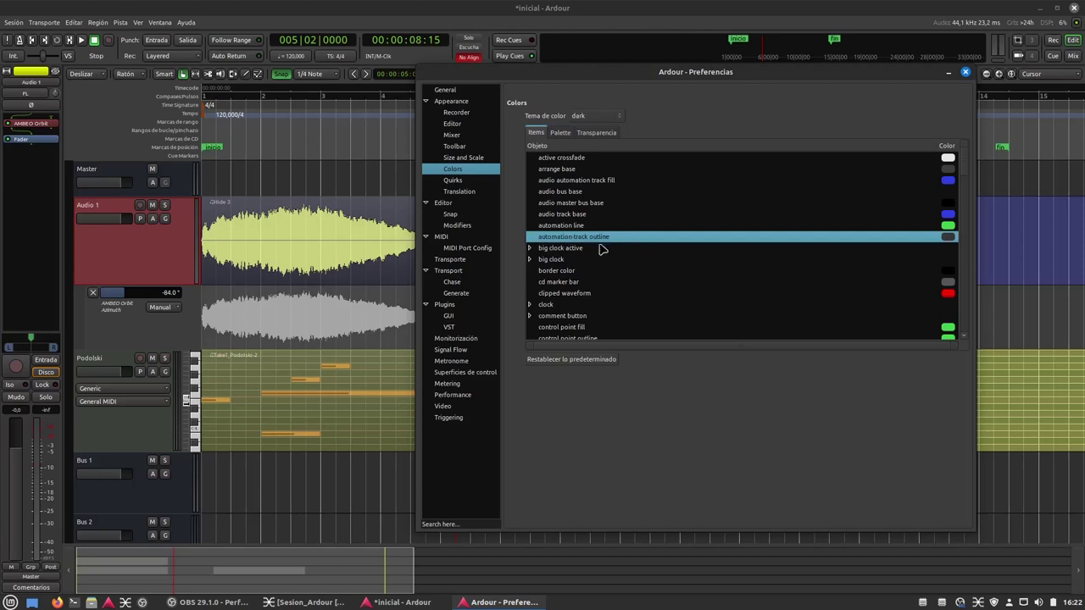
{"action": "left_click", "coordinate": [584, 226]}
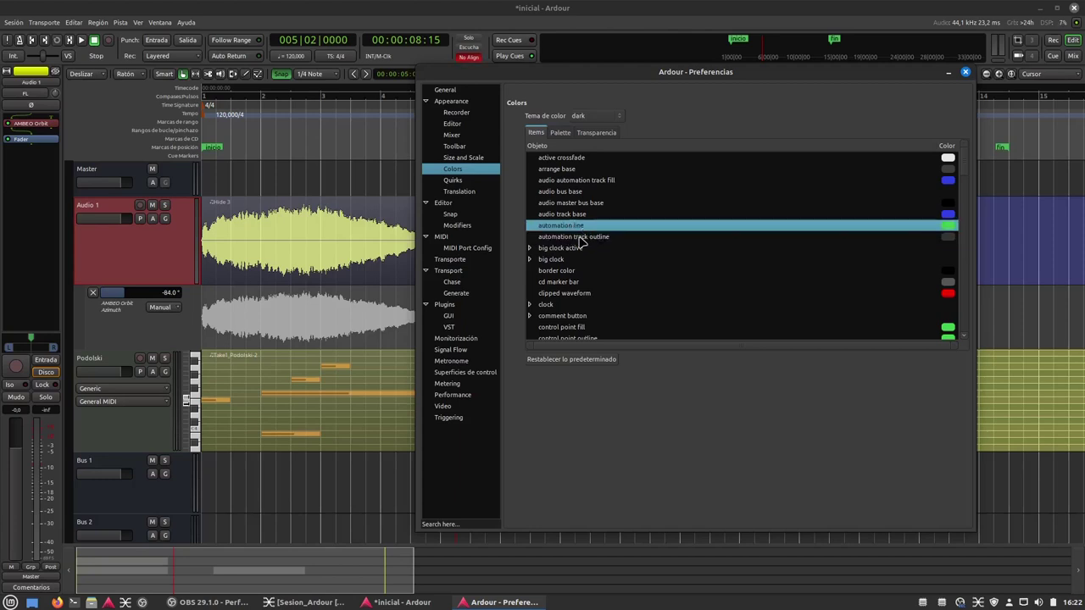
{"action": "left_click", "coordinate": [581, 238]}
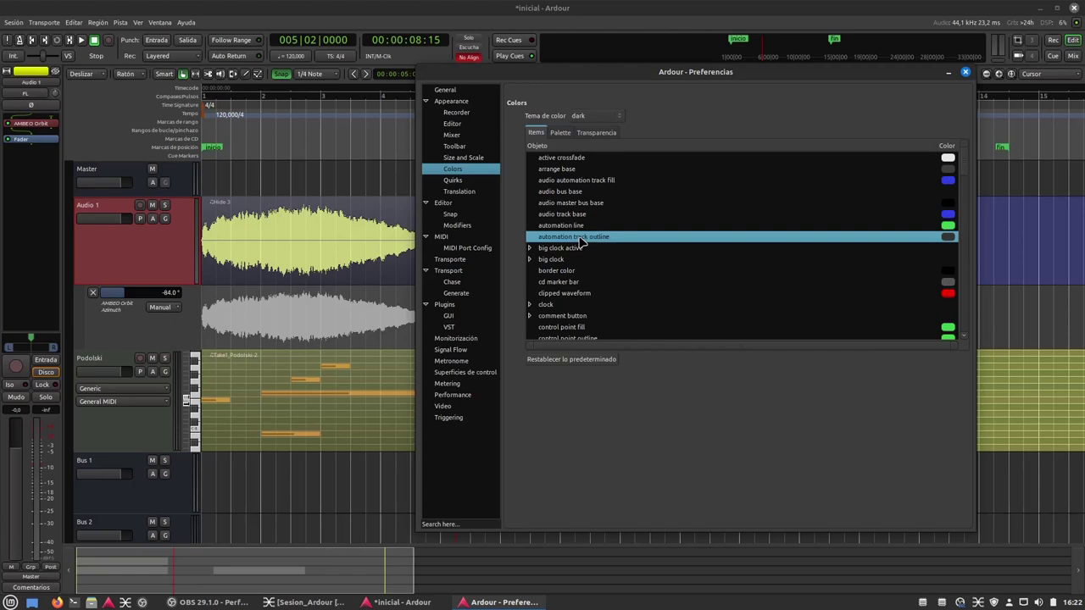
{"action": "left_click", "coordinate": [948, 236]}
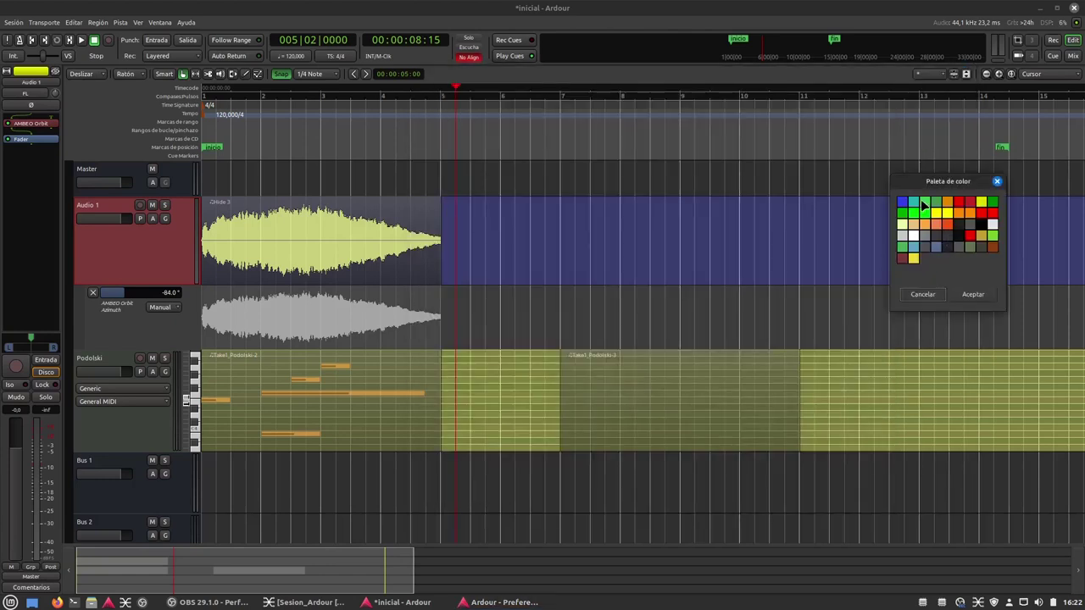
{"action": "left_click", "coordinate": [974, 295]}
Draw automation in the AMBEO Orbit Azimuth lane, adding a point near bar 8 and moving it to the first beat, keeping its automation mode.
{"action": "left_click", "coordinate": [341, 316]}
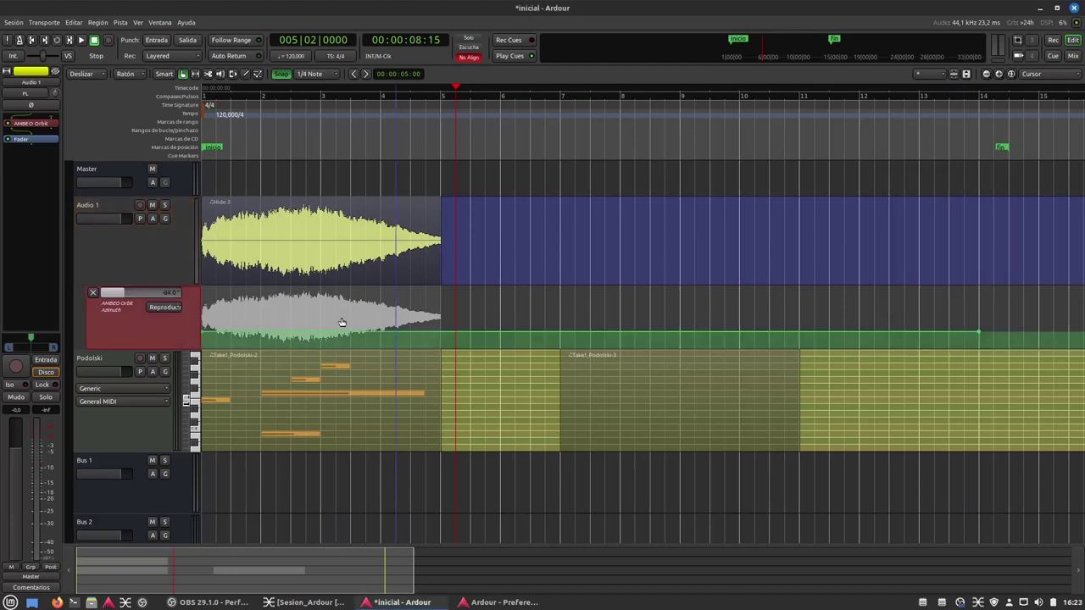
{"action": "left_click", "coordinate": [605, 313]}
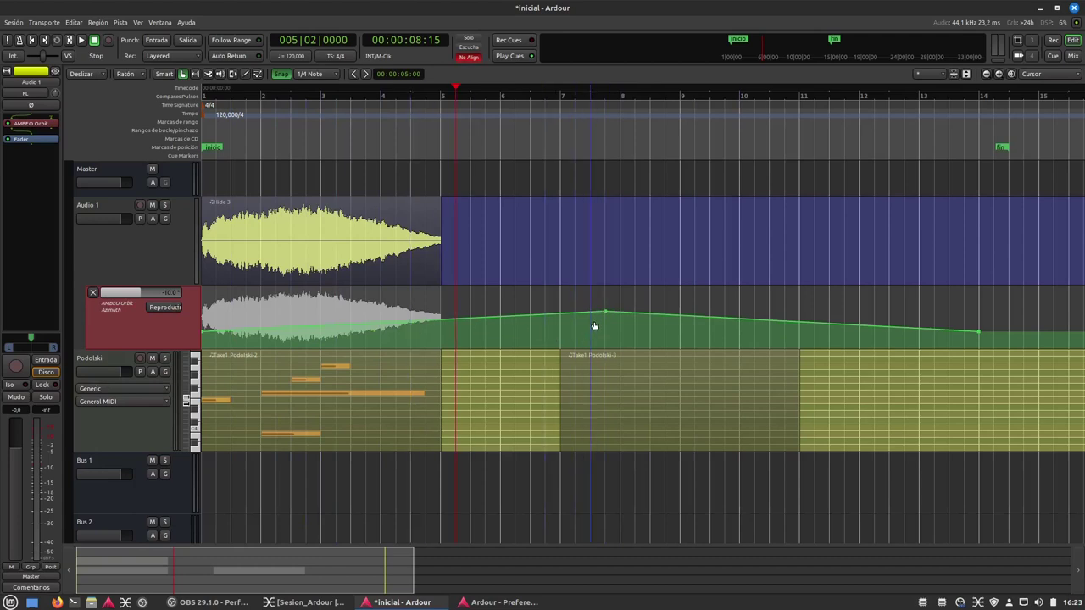
{"action": "mouse_move", "coordinate": [612, 307]}
{"action": "left_click_drag", "start_coordinate": [612, 307], "coordinate": [215, 325]}
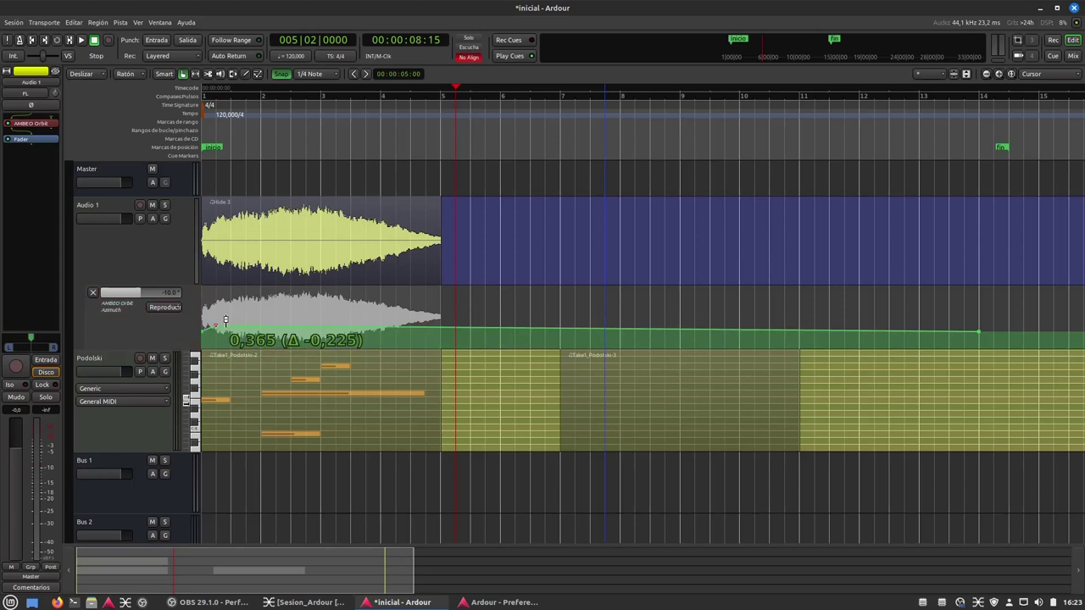
{"action": "left_click", "coordinate": [144, 339]}
{"action": "left_click", "coordinate": [157, 310]}
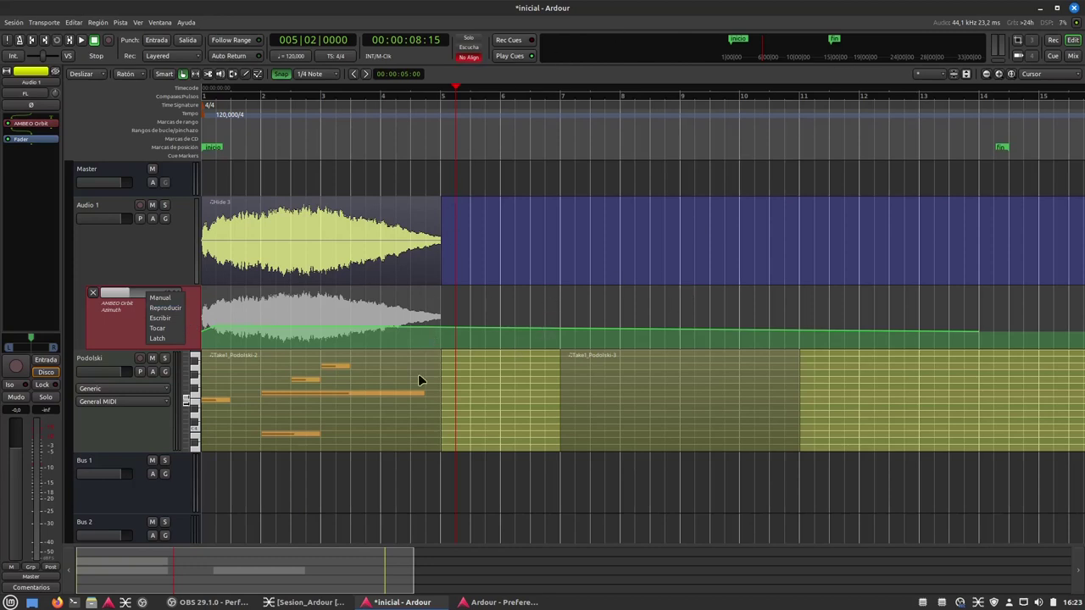
{"action": "left_click", "coordinate": [486, 604]}
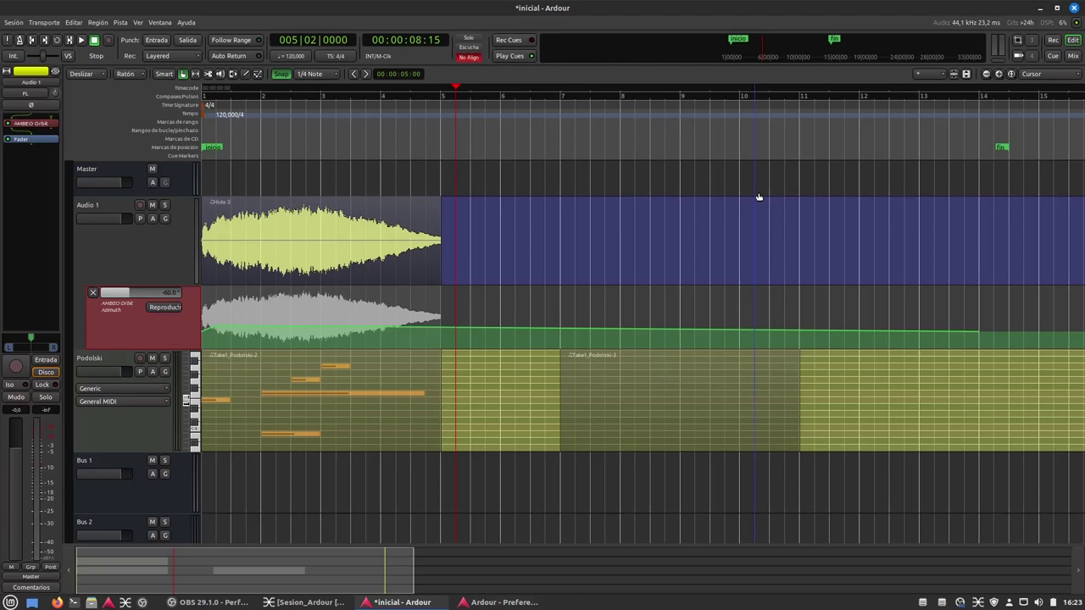
Reopen the colour preferences, look through the colour items and select the gain line item.
{"action": "left_click", "coordinate": [501, 603]}
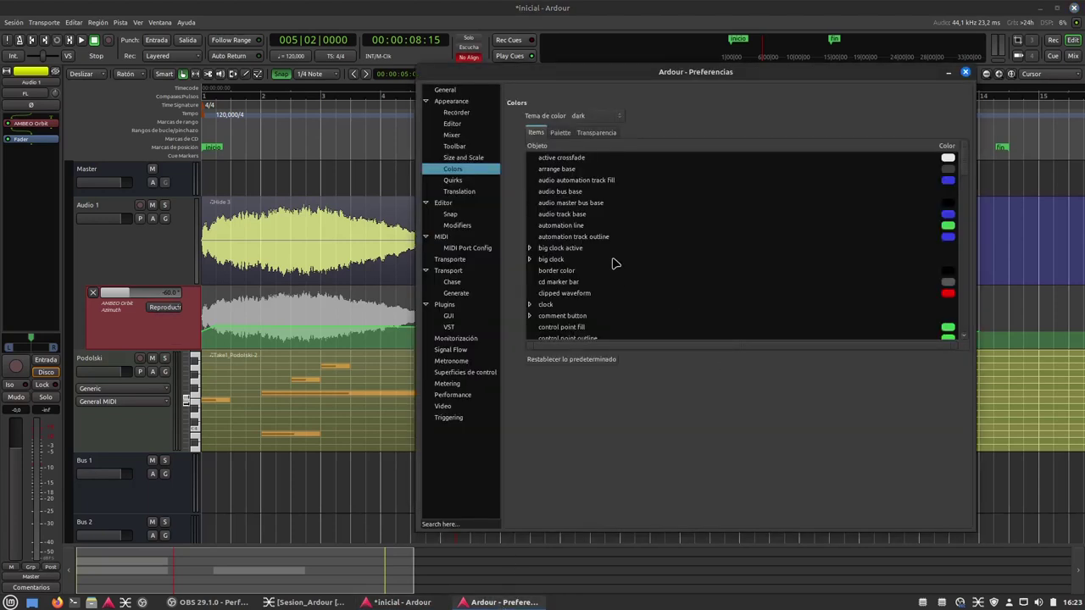
{"action": "scroll", "coordinate": [615, 264], "scroll_direction": "down", "scroll_amount": 1}
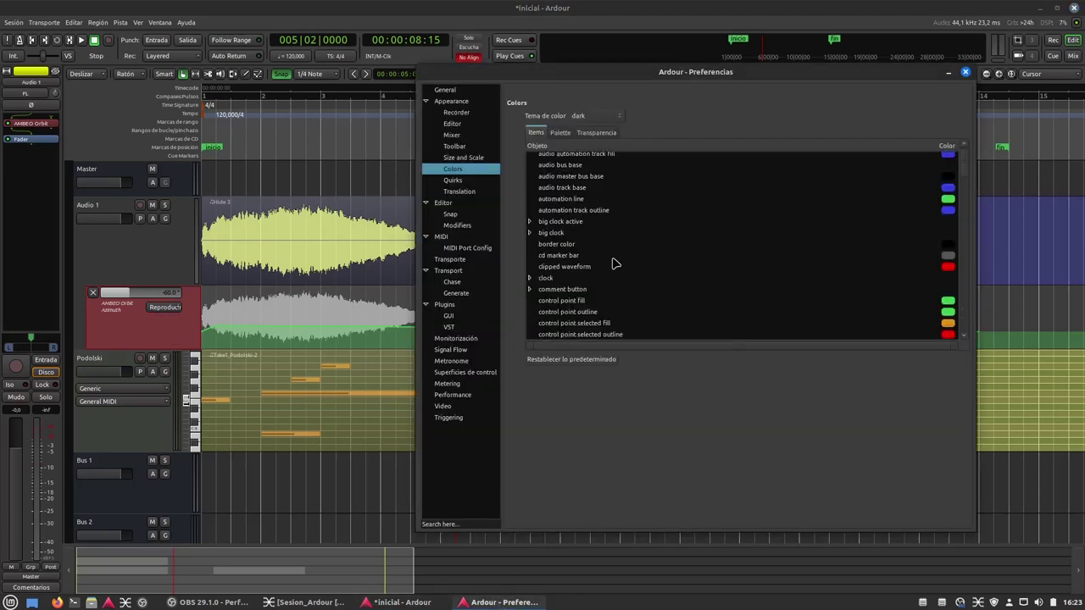
{"action": "scroll", "coordinate": [615, 264], "scroll_direction": "down", "scroll_amount": 6}
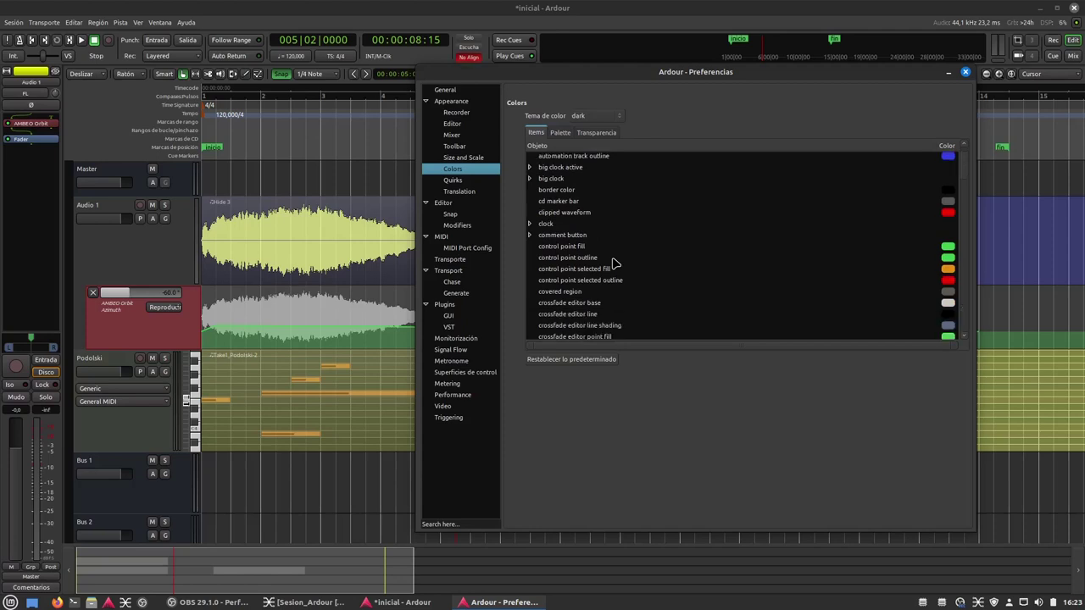
{"action": "scroll", "coordinate": [616, 263], "scroll_direction": "down", "scroll_amount": 2}
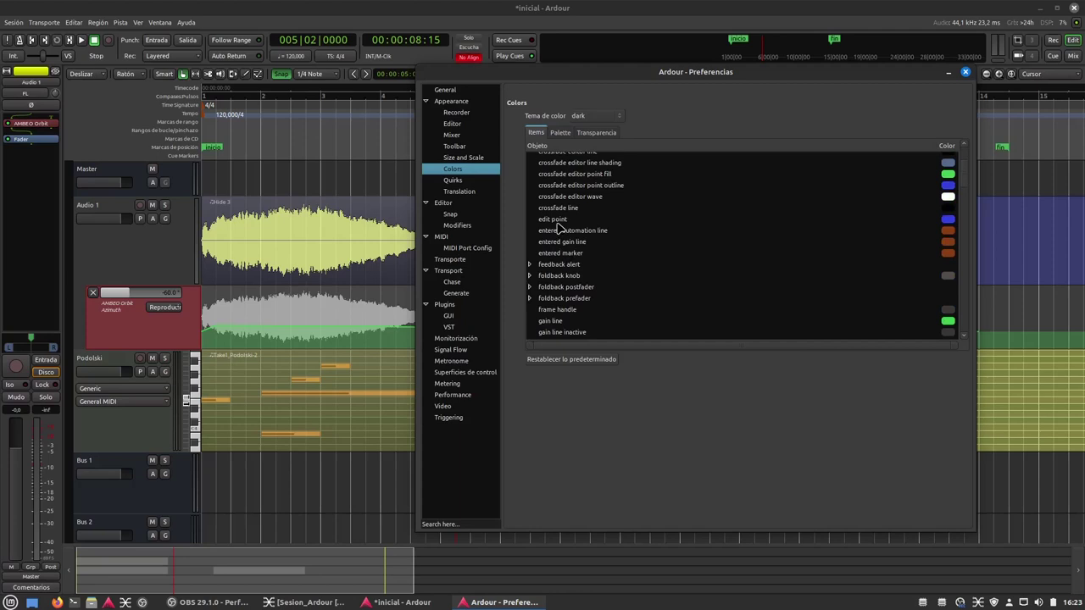
{"action": "scroll", "coordinate": [558, 288], "scroll_direction": "down", "scroll_amount": 1}
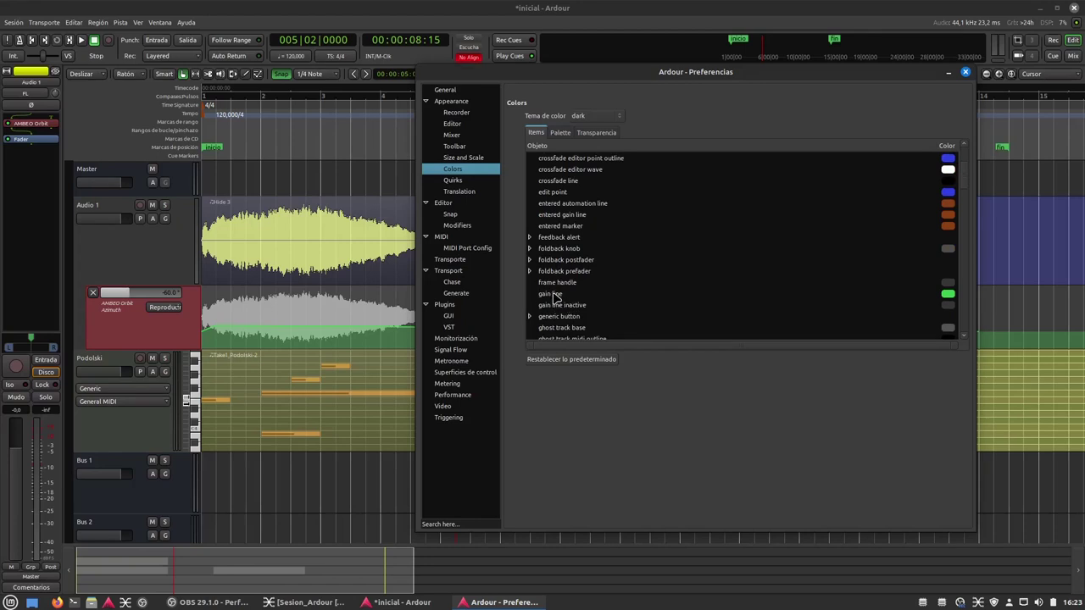
{"action": "left_click", "coordinate": [555, 295]}
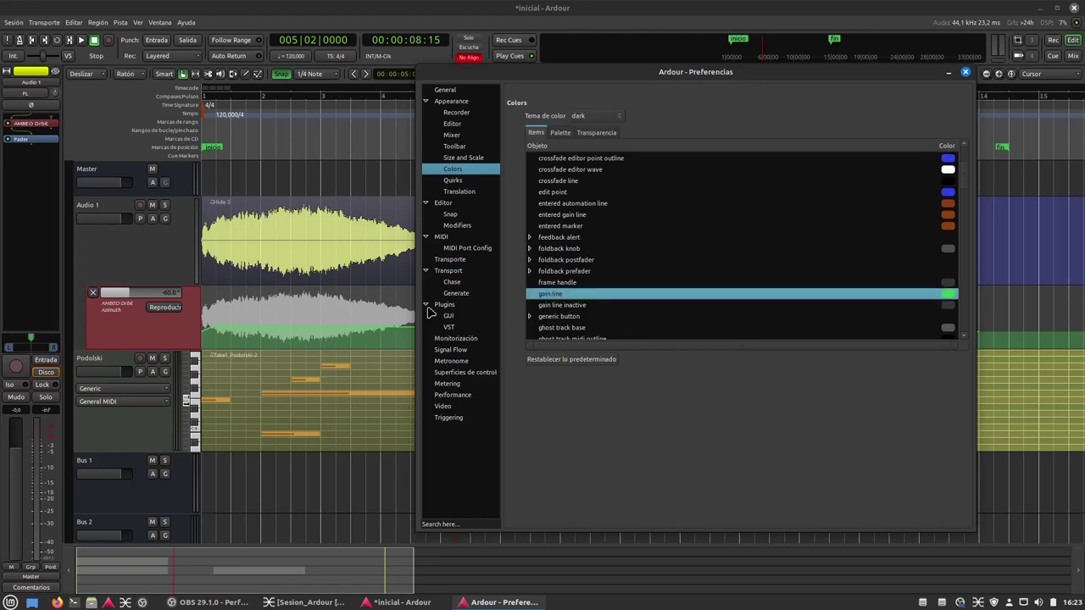
Raise the AMBEO Orbit Azimuth automation line in the editor to about 102°.
{"action": "left_click", "coordinate": [235, 340]}
{"action": "left_click_drag", "start_coordinate": [236, 338], "coordinate": [385, 298]}
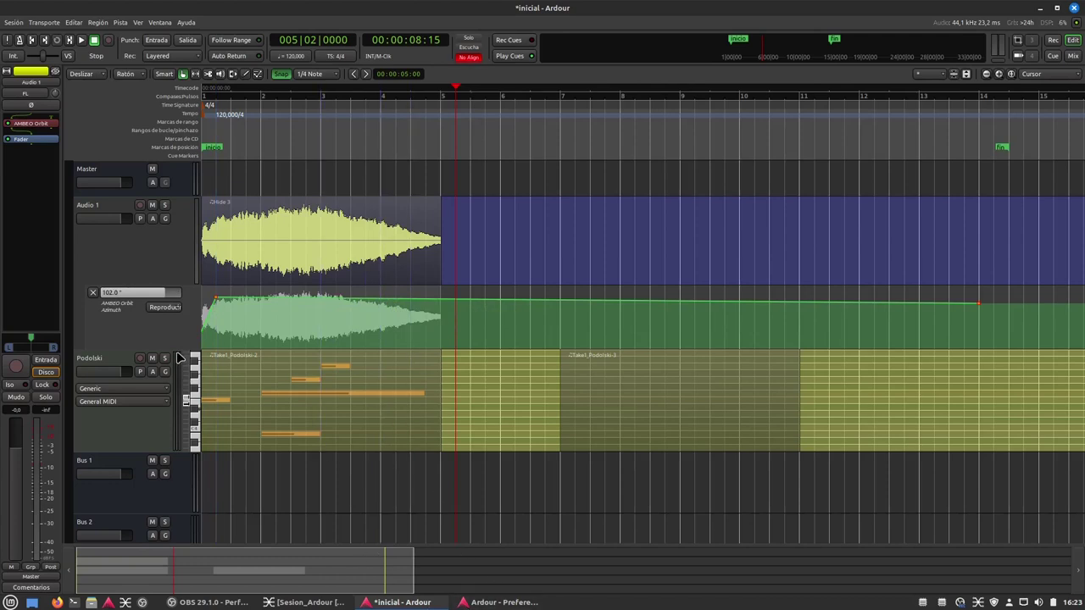
Set the gain line colour to blue, and lower the Azimuth automation line to about -42° with its points half a bar later.
{"action": "left_click", "coordinate": [483, 602]}
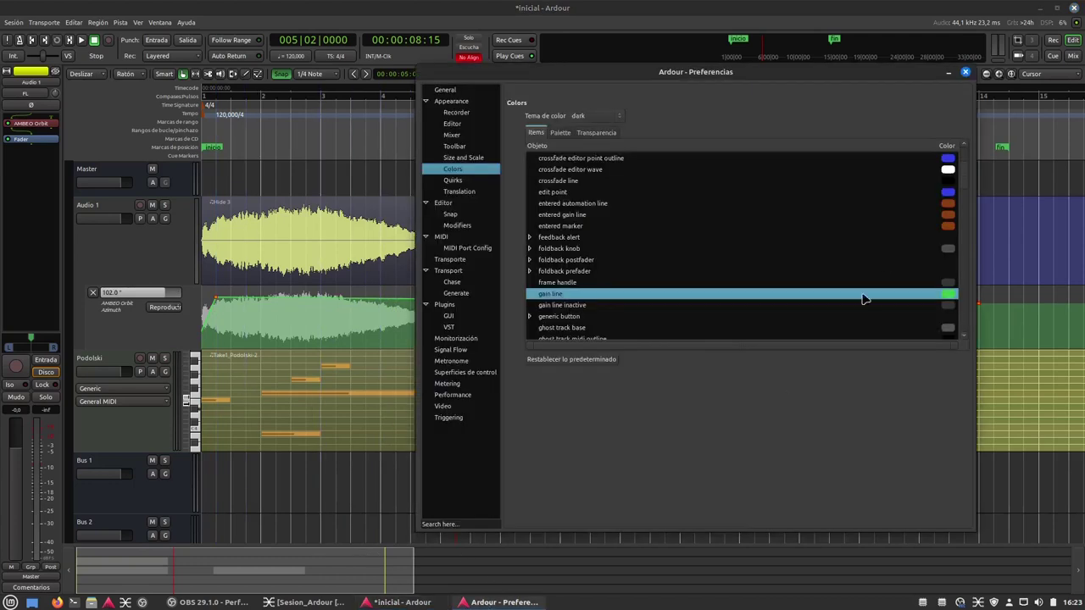
{"action": "left_click", "coordinate": [948, 294]}
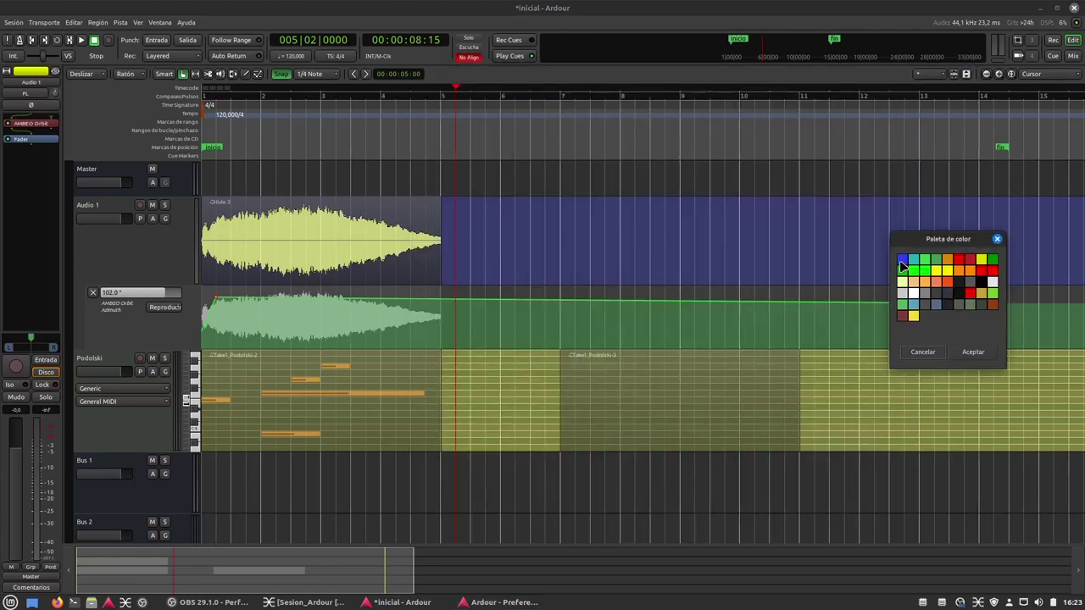
{"action": "left_click", "coordinate": [973, 353]}
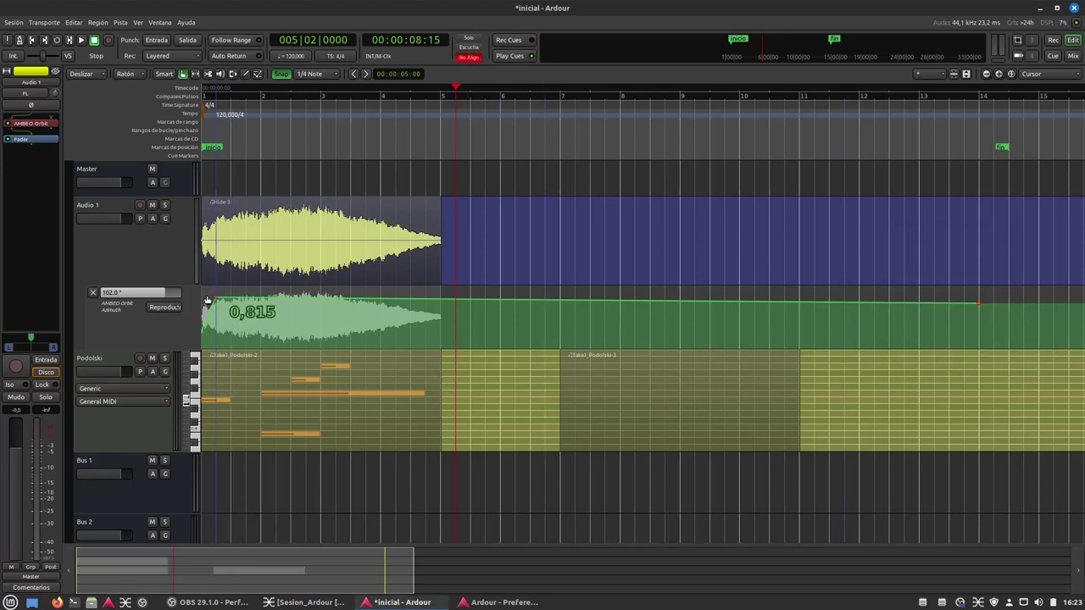
{"action": "left_click_drag", "start_coordinate": [227, 299], "coordinate": [257, 320]}
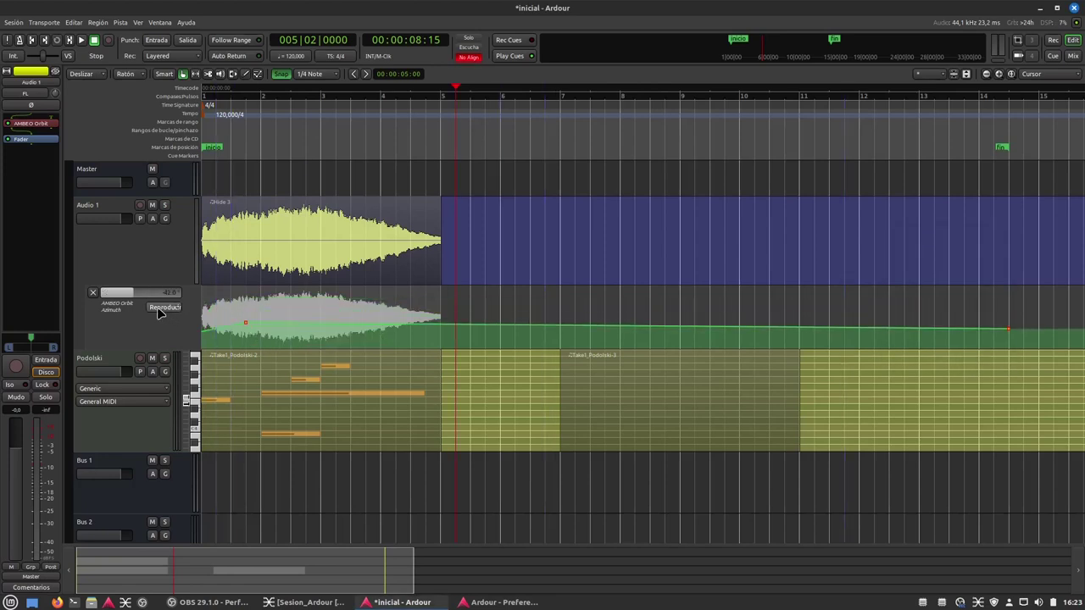
Reopen the colour preferences, move the window clear of the tracks, restore the default colours and close the preferences.
{"action": "left_click", "coordinate": [500, 602]}
{"action": "scroll", "coordinate": [738, 249], "scroll_direction": "down", "scroll_amount": 15}
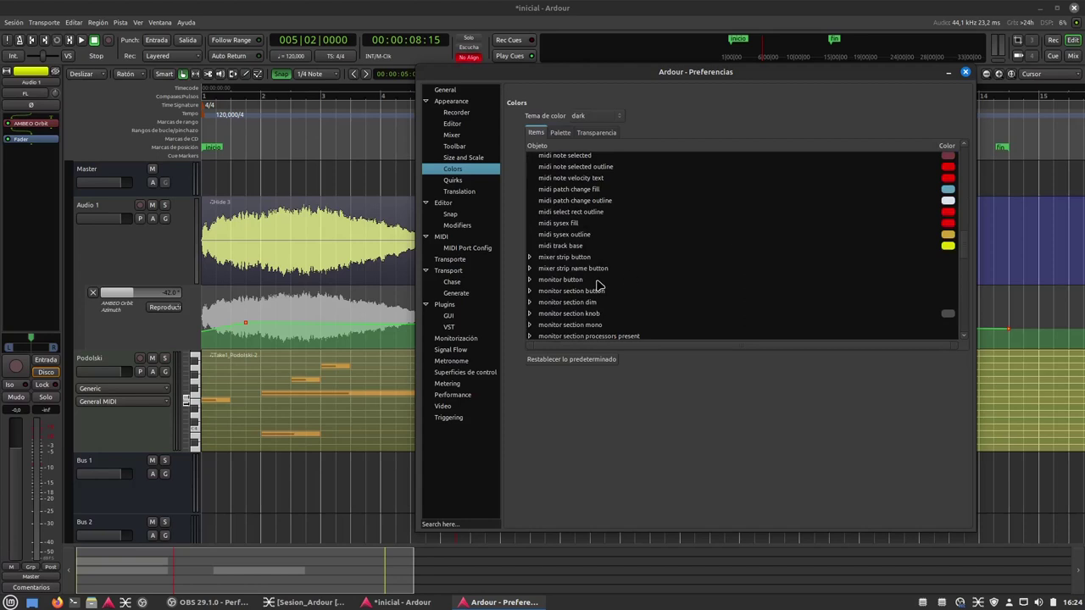
{"action": "left_click_drag", "start_coordinate": [717, 75], "coordinate": [625, 74]}
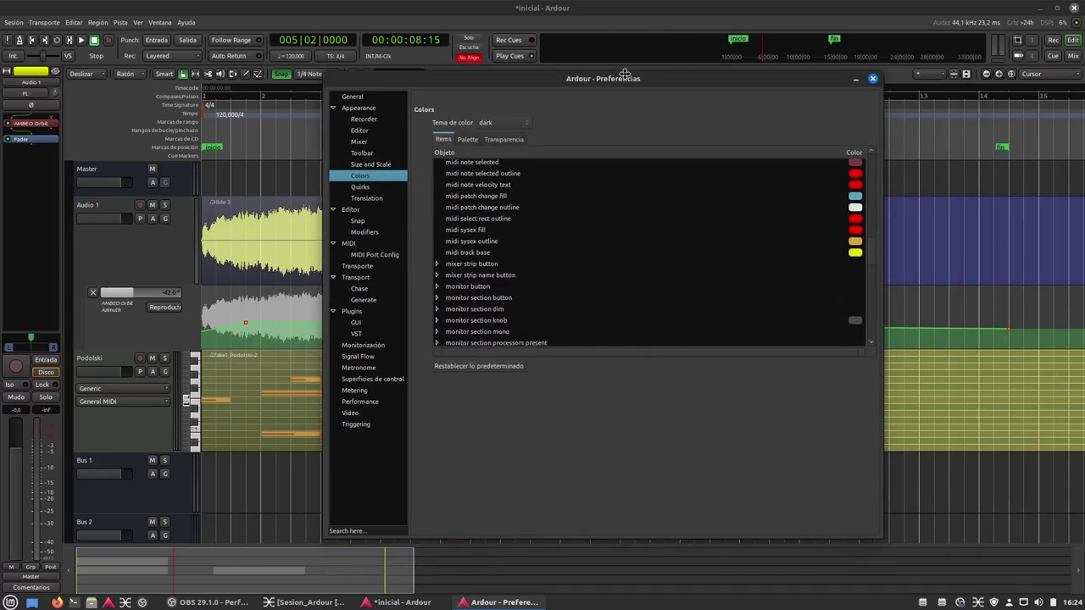
{"action": "left_click_drag", "start_coordinate": [625, 75], "coordinate": [735, 185]}
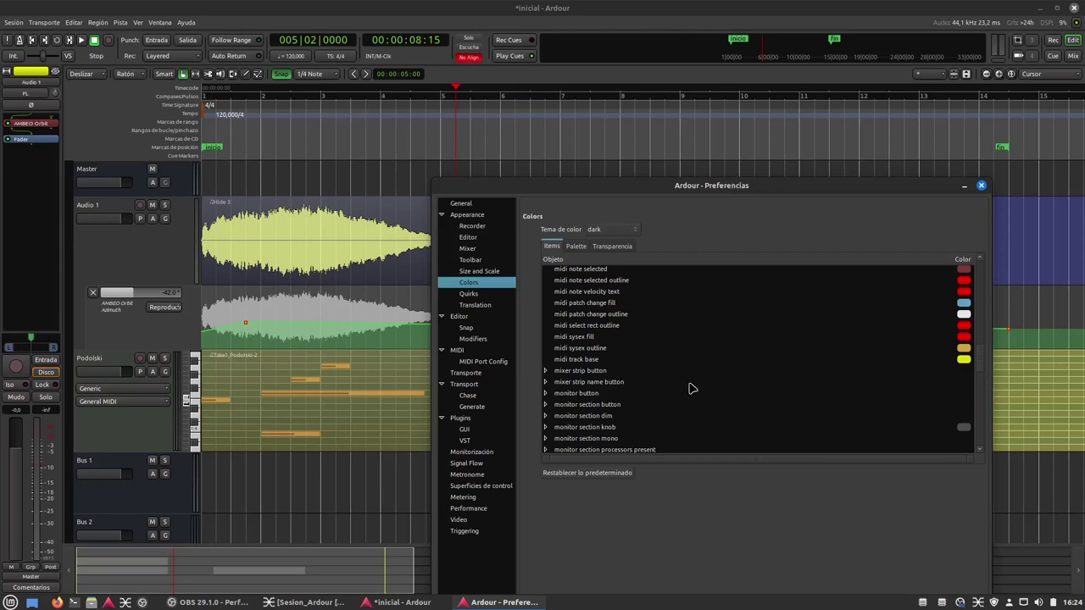
{"action": "left_click_drag", "start_coordinate": [712, 186], "coordinate": [767, 142]}
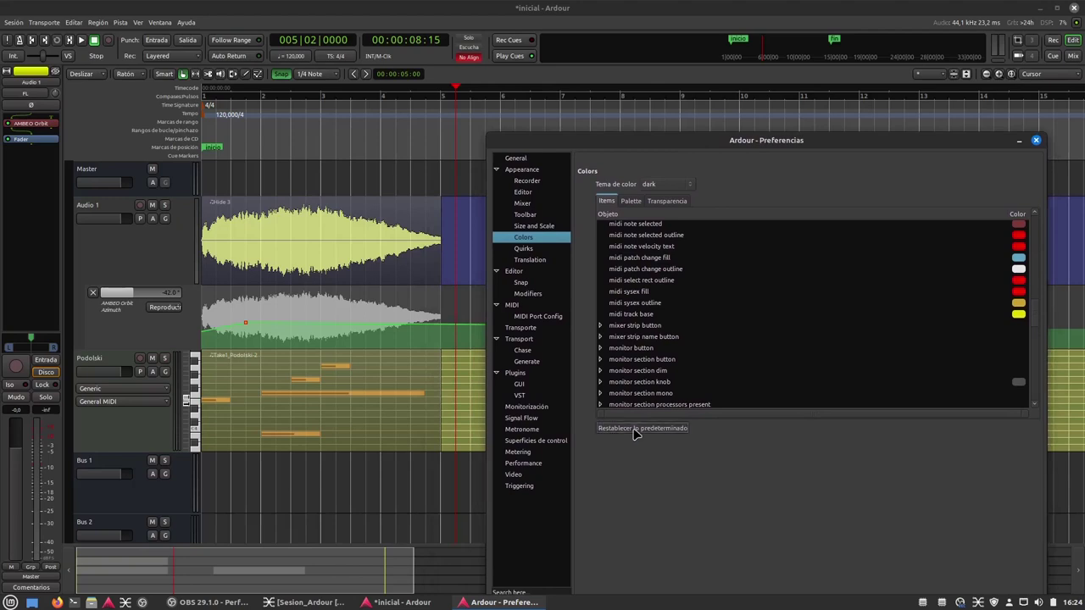
{"action": "left_click", "coordinate": [636, 430]}
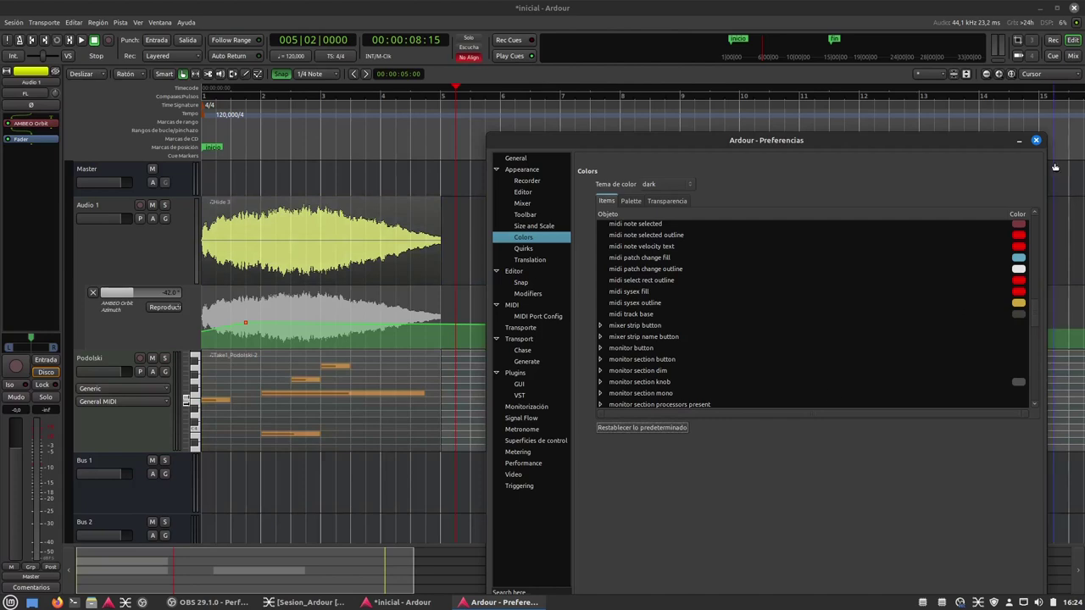
{"action": "left_click", "coordinate": [1036, 141]}
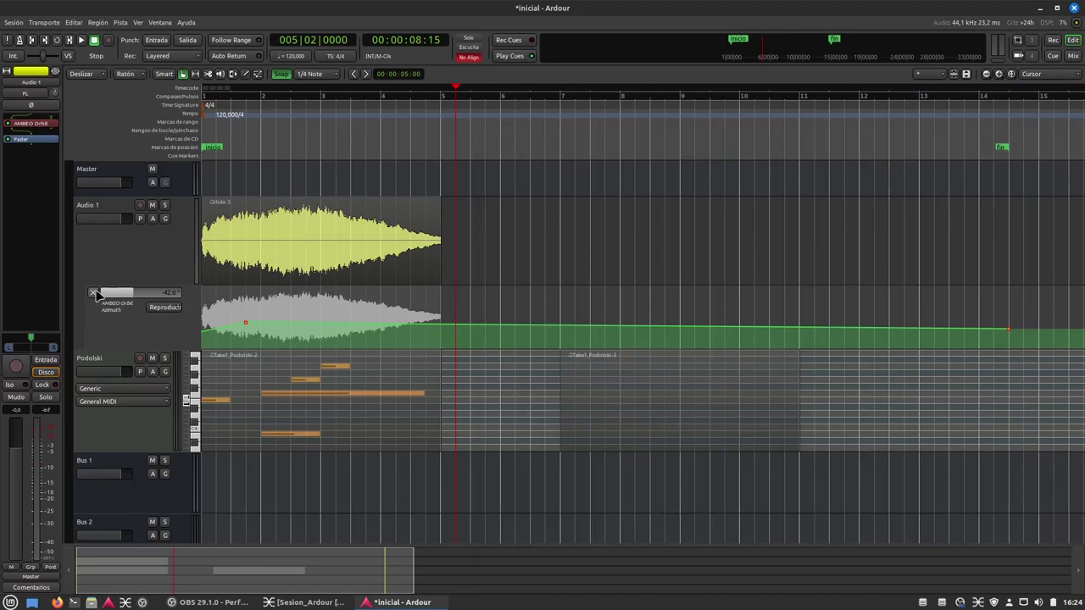
Hide the AMBEO Orbit Azimuth automation lane and accept yellow #F6FE01 as the Audio 1 track colour.
{"action": "left_click", "coordinate": [93, 293]}
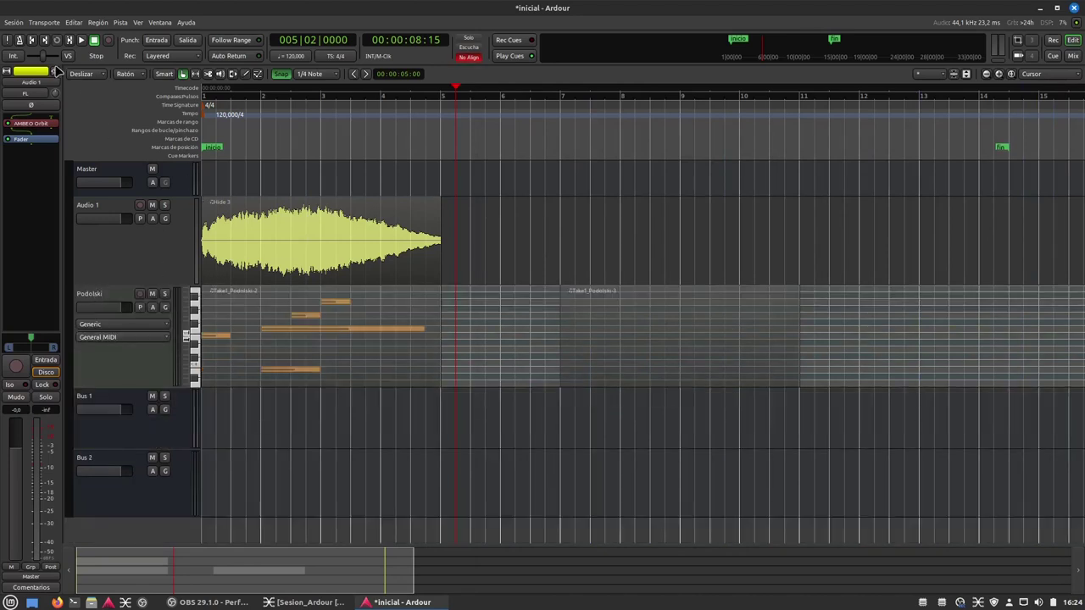
{"action": "right_click", "coordinate": [150, 253]}
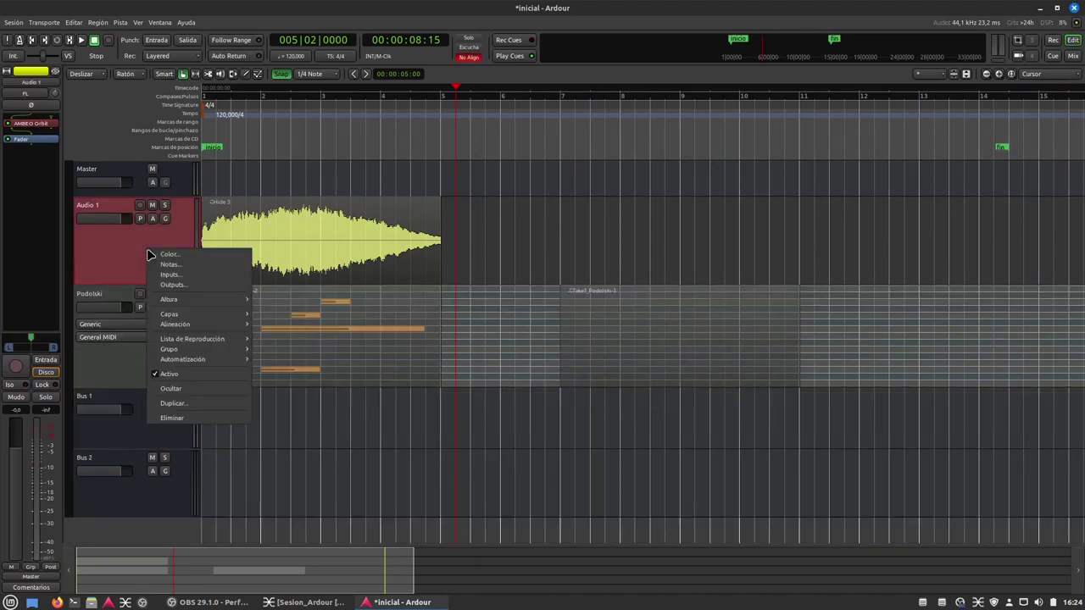
{"action": "left_click", "coordinate": [169, 255]}
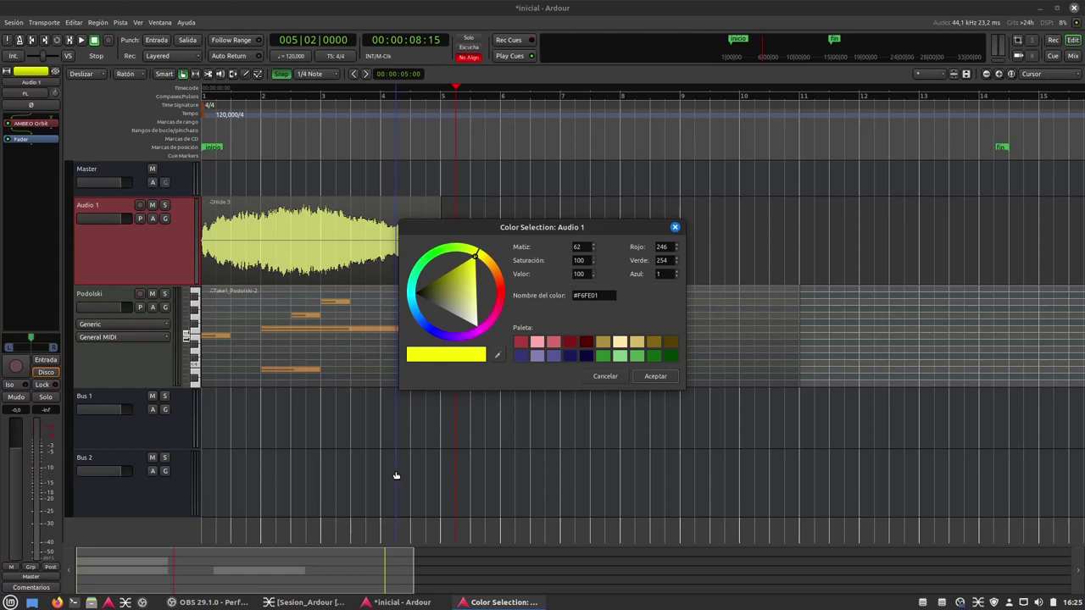
{"action": "left_click", "coordinate": [655, 377]}
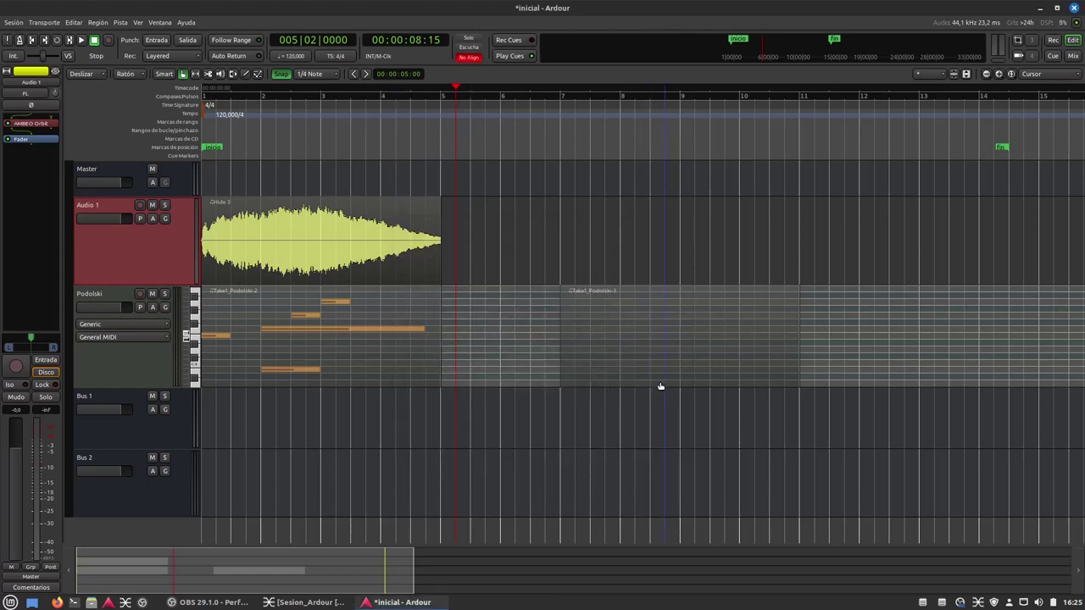